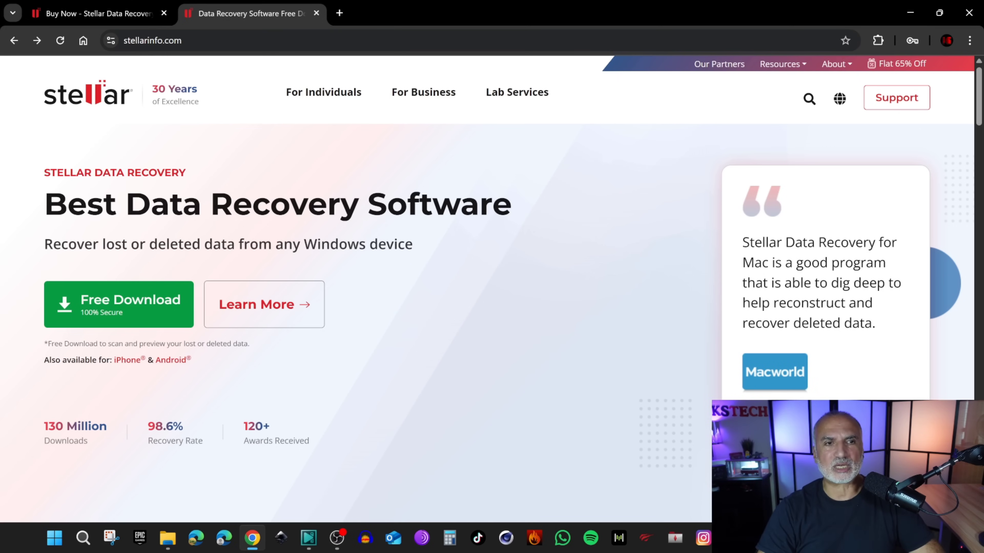
Open Stellar's free Windows Data Recovery page and its Buy Now pricing for Standard, Professional and Premium.
left_click(327, 97)
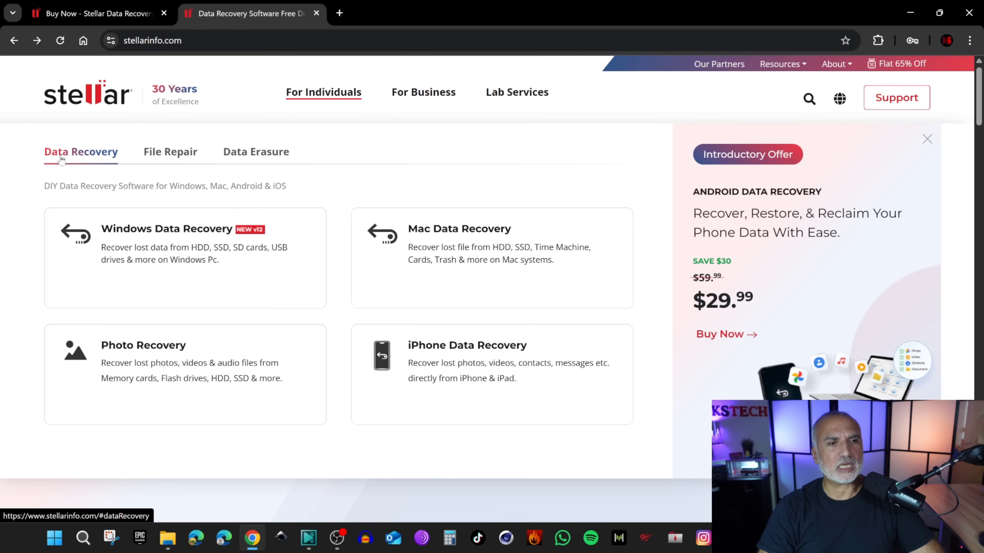
mouse_move(108, 234)
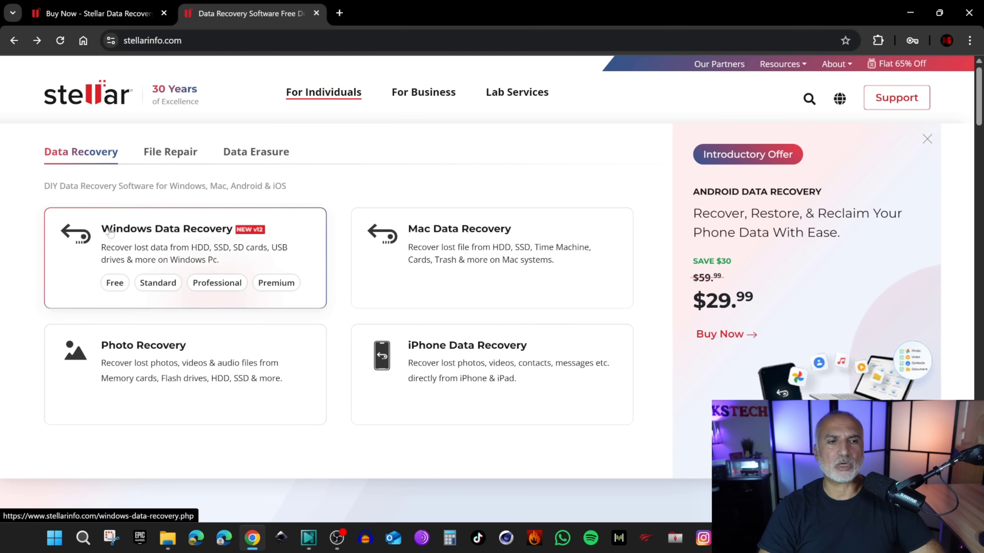
left_click(114, 285)
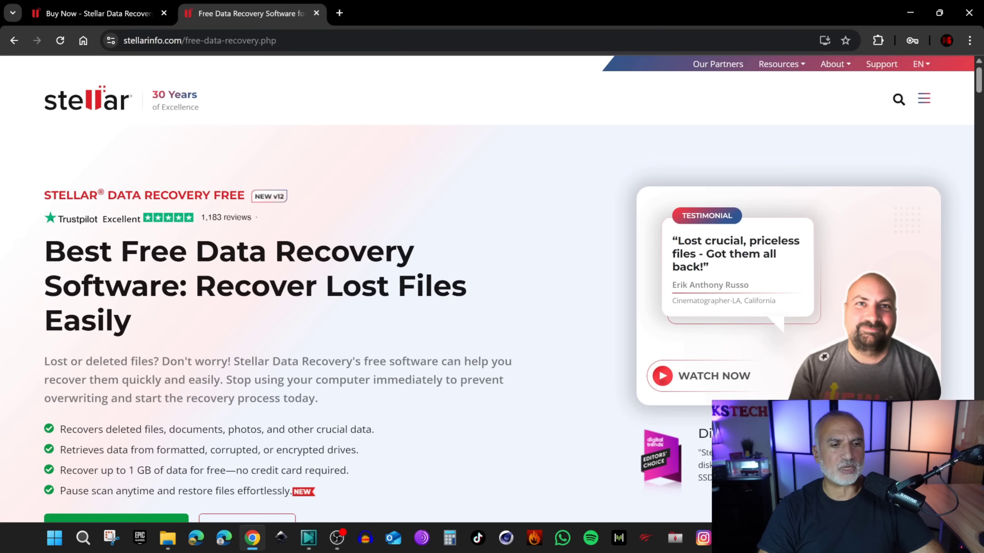
scroll(492, 287, "down", 3)
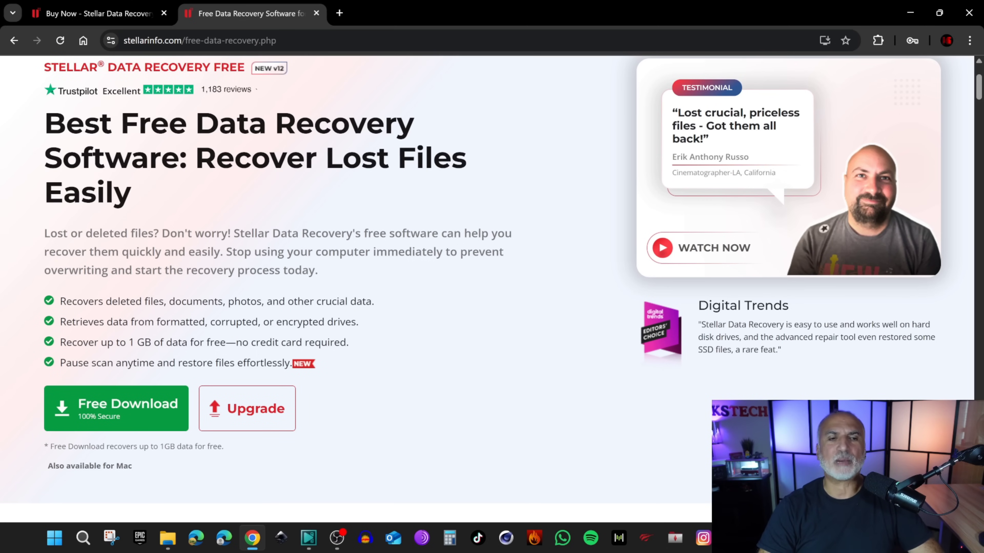
left_click(99, 13)
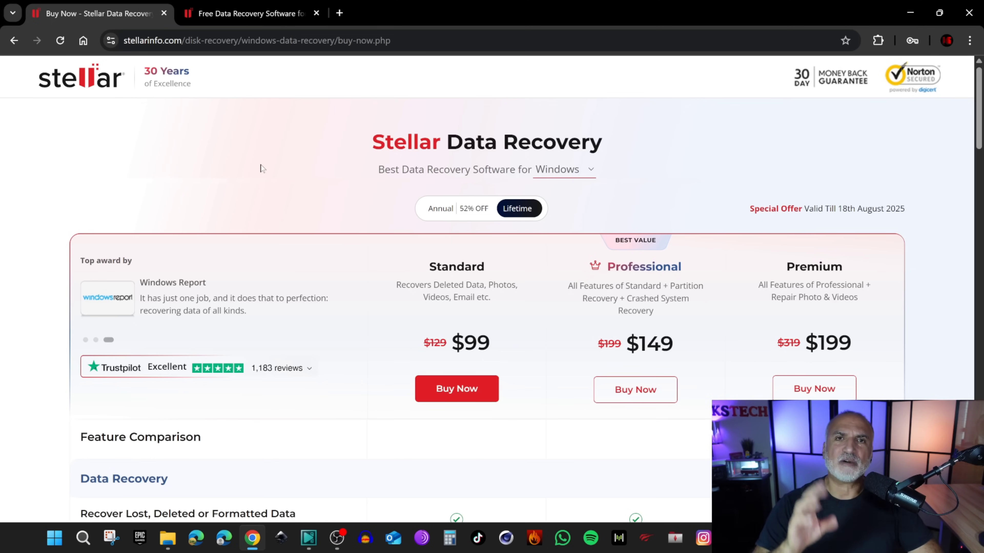
Scroll the Windows pricing page down toward the Feature Comparison.
scroll(270, 171, "down", 5)
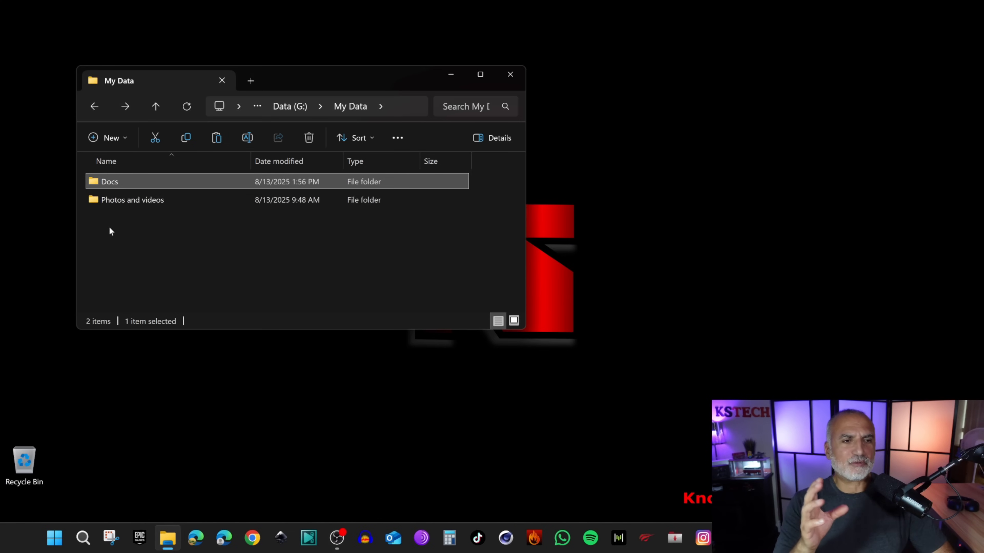
Check the Docs folder on Data (G:) by opening its QR code document, then return to My Data.
double_click(108, 181)
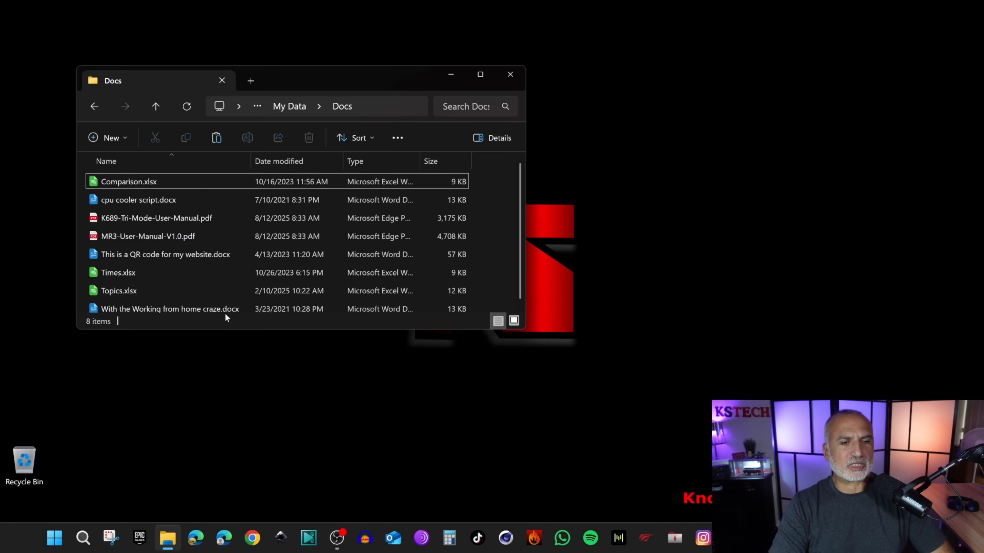
double_click(139, 255)
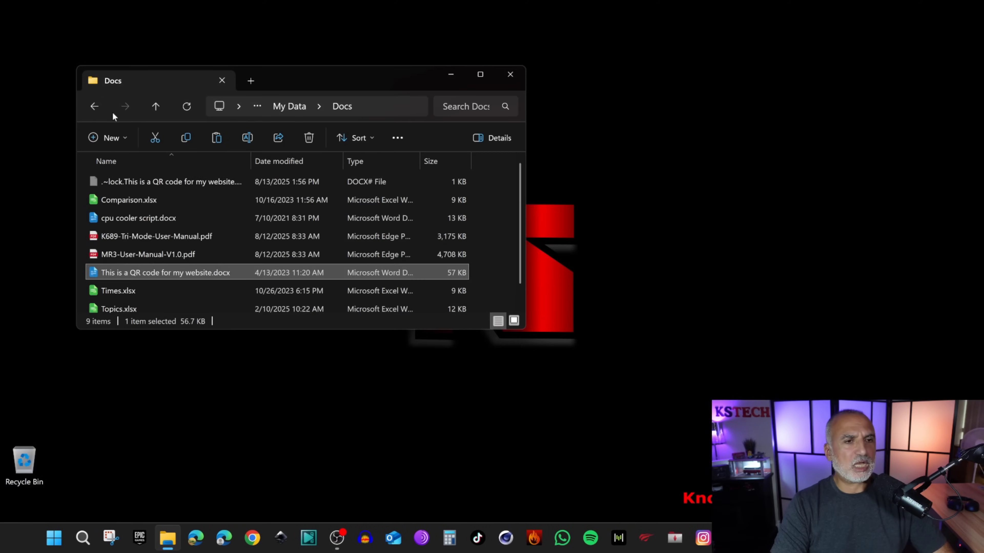
left_click(94, 106)
View Thumb-Sony-WH1000XM6.jpg in Photos and videos, then permanently delete it with Shift+Delete.
double_click(118, 200)
double_click(184, 209)
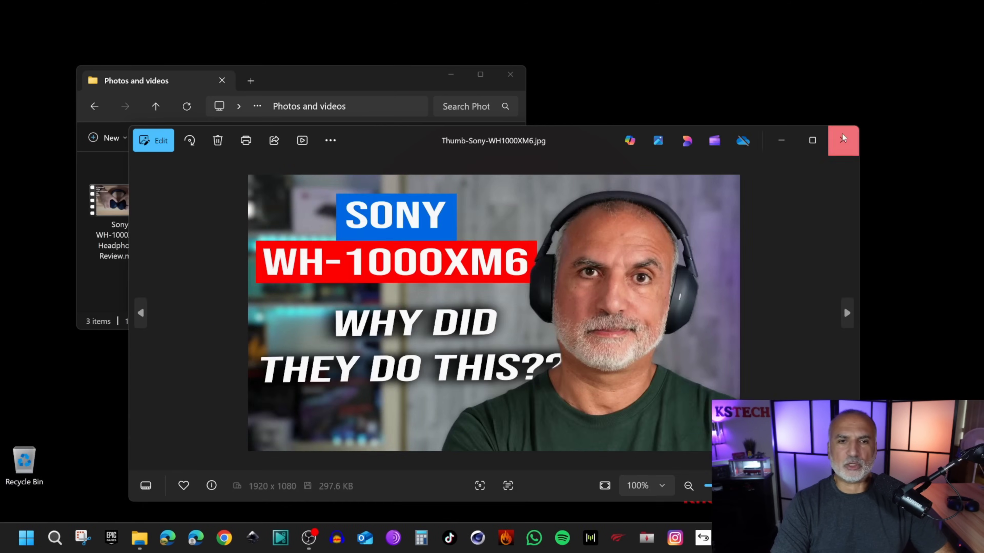
left_click(843, 139)
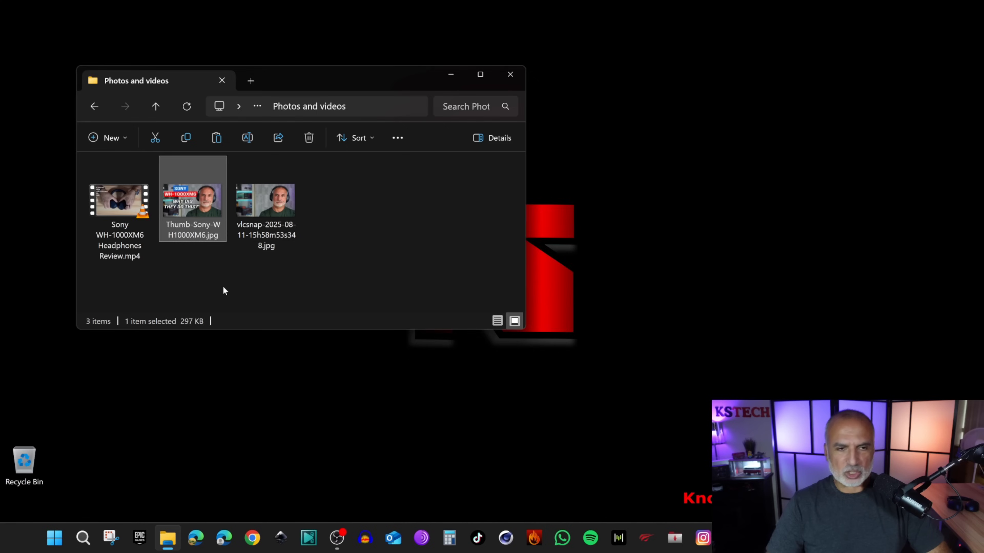
key("shift+Delete")
left_click(542, 306)
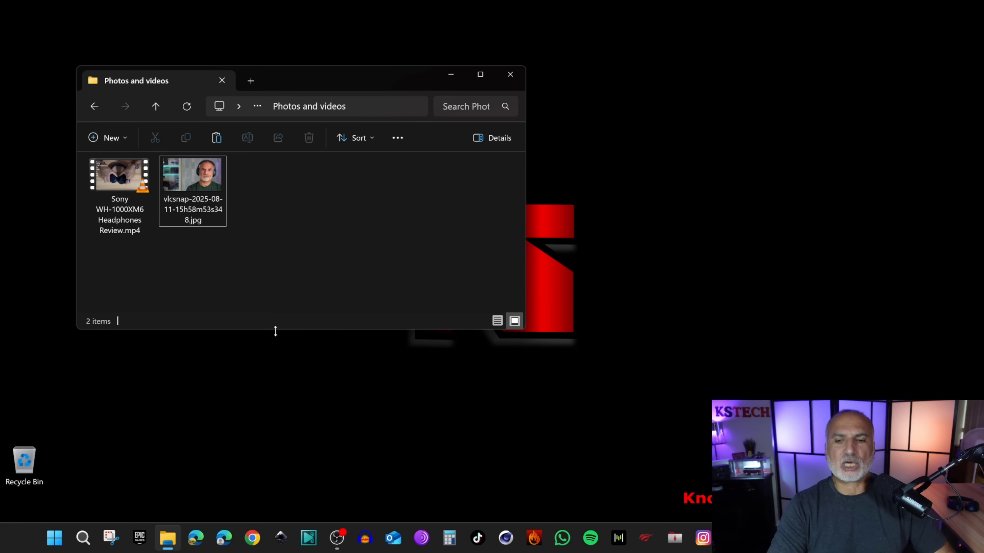
Launch Stellar Data Recovery and allow it through the permission prompt.
left_click(701, 539)
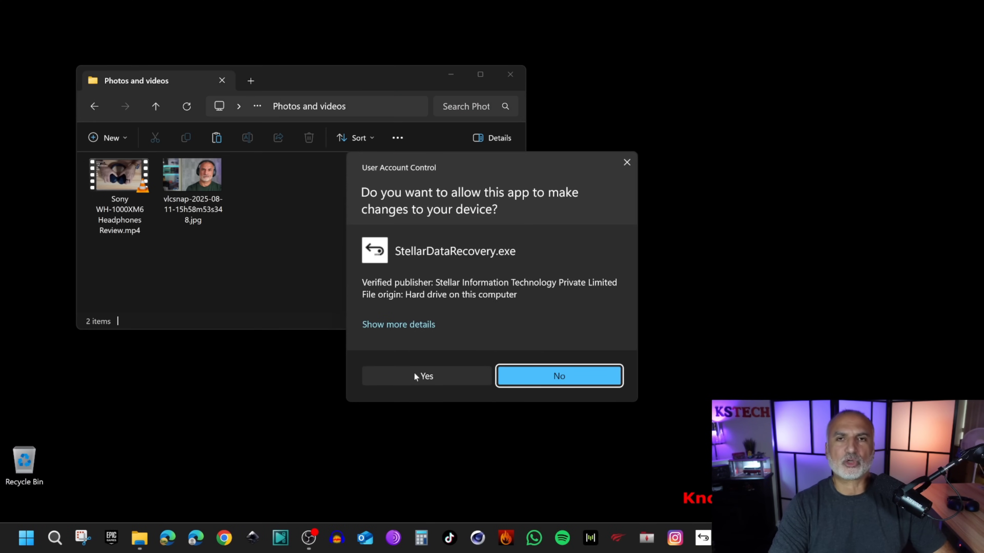
left_click_drag(458, 170, 312, 107)
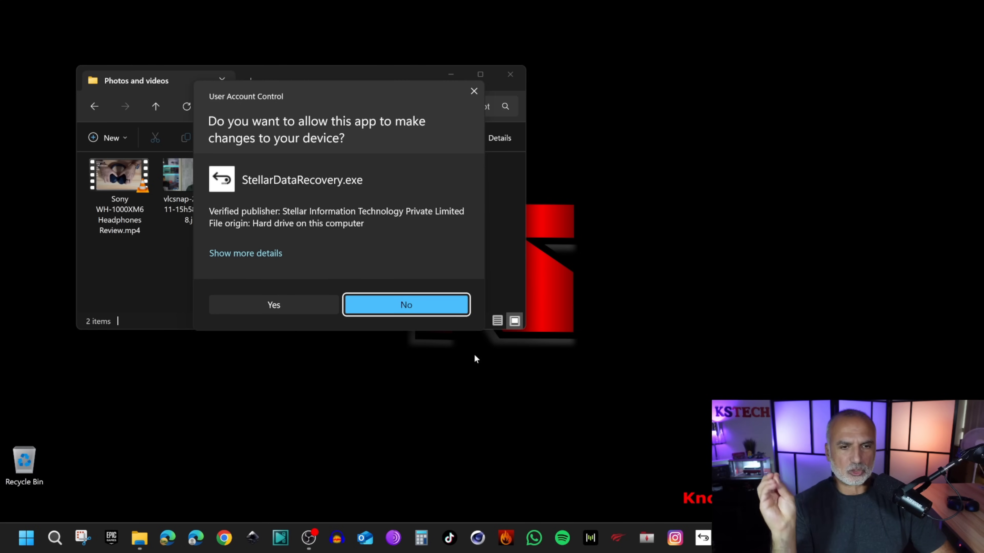
left_click(271, 305)
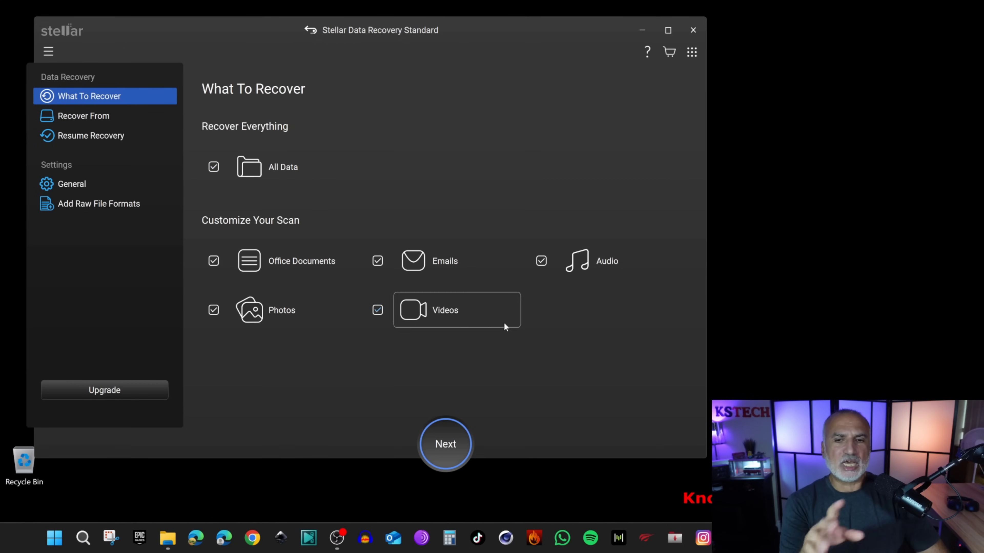
Review the raw file formats, then keep All Data selected on What To Recover and continue.
left_click(82, 204)
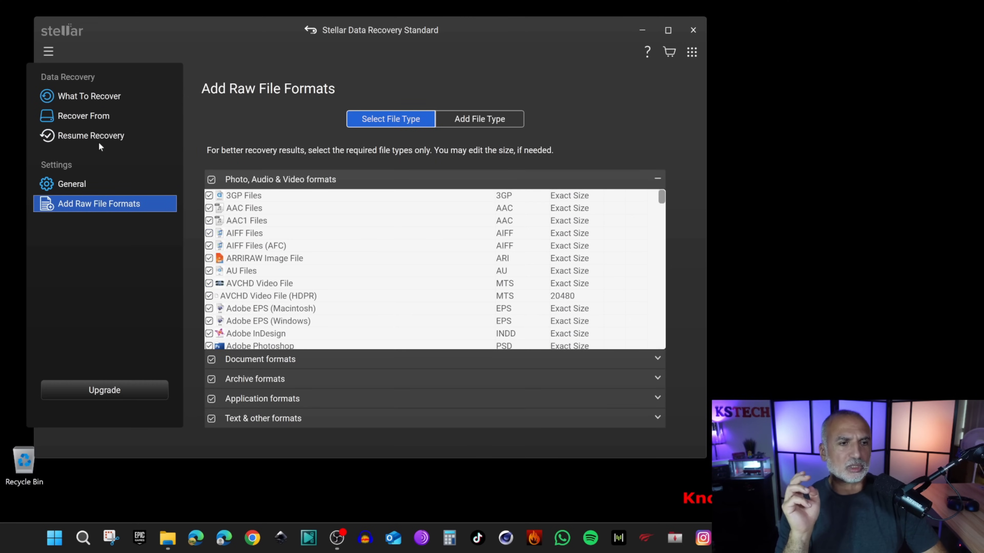
left_click(79, 97)
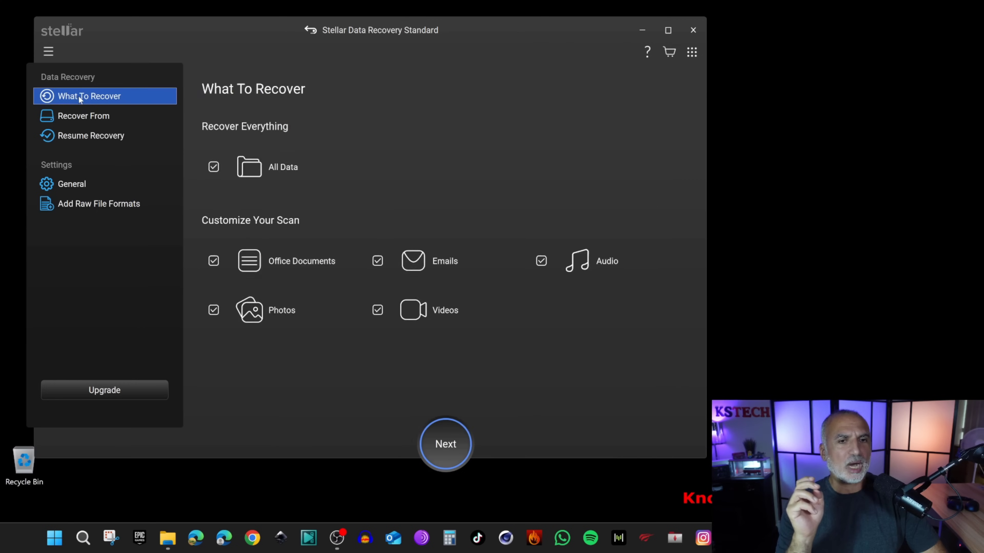
left_click(445, 444)
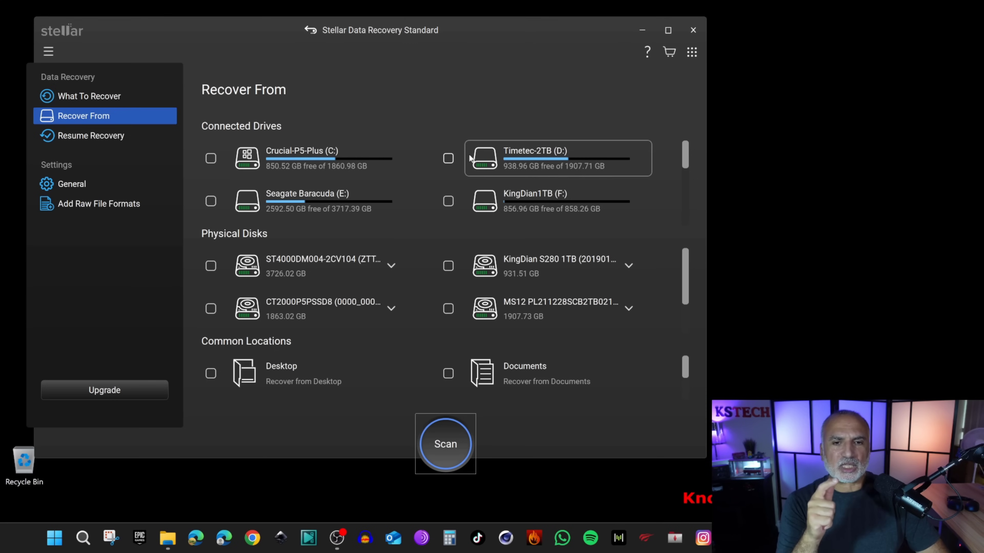
Select Data (G:) under Connected Drives and scan it.
scroll(374, 308, "down", 1)
scroll(374, 304, "up", 1)
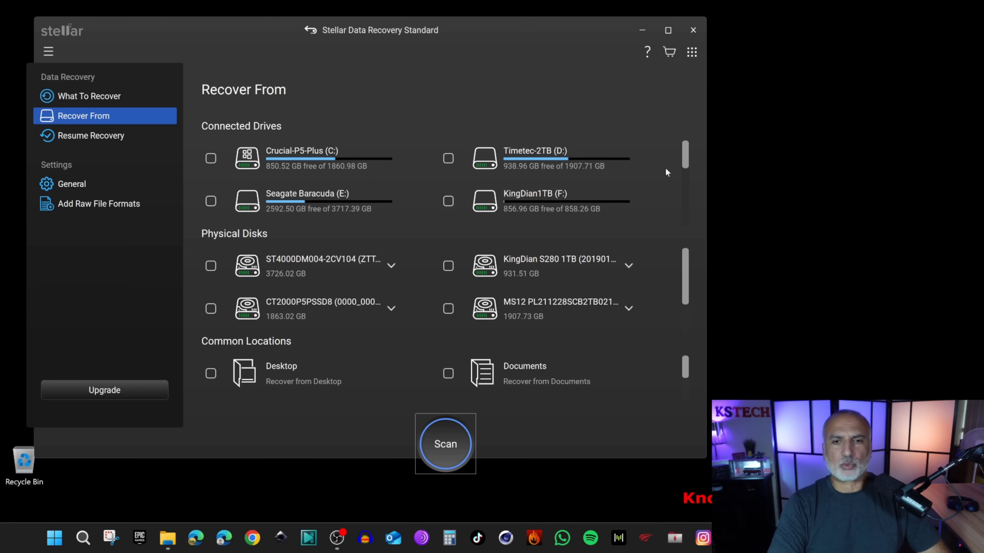
scroll(688, 157, "down", 2)
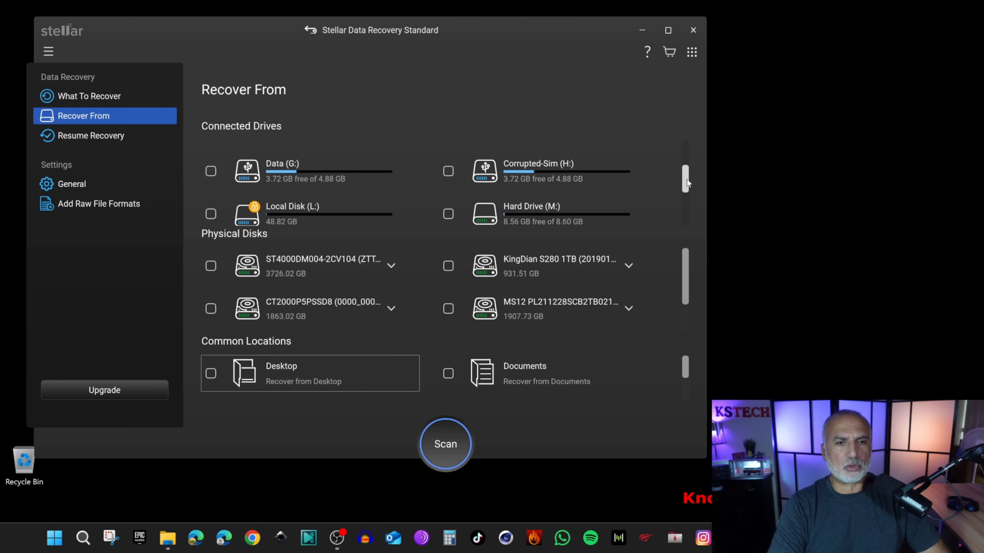
left_click(211, 171)
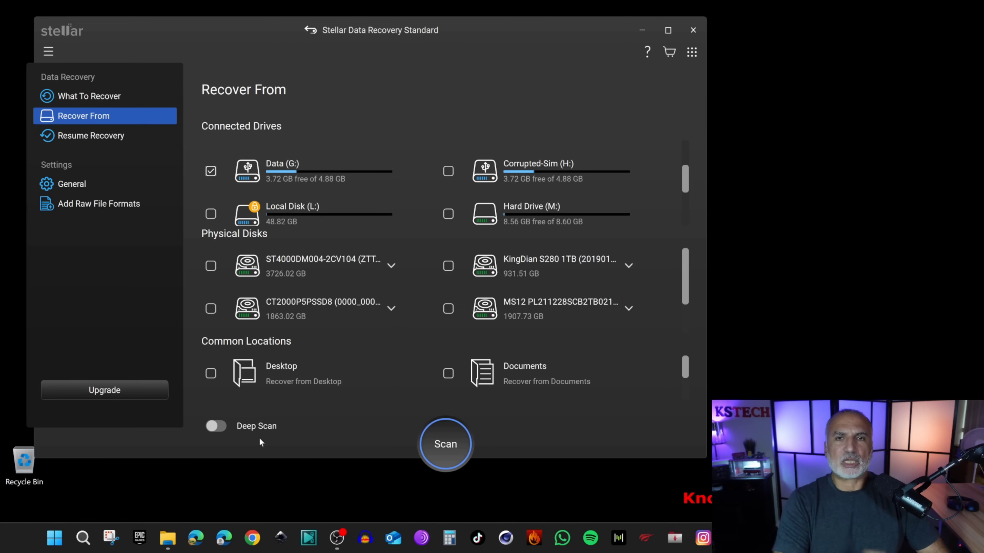
left_click(446, 446)
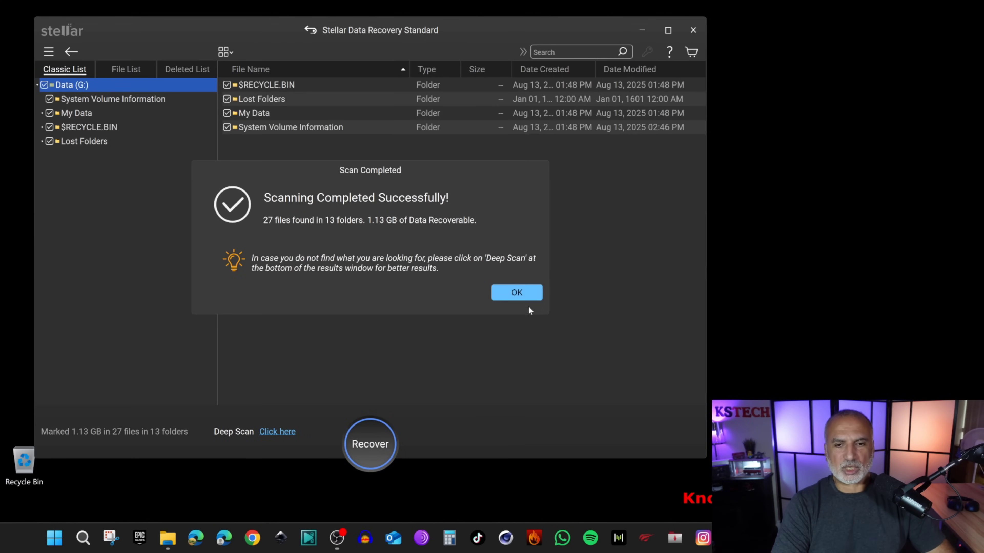
Show the deleted files in My Data > Photos and videos and preview the Sony thumbnail.
left_click(512, 294)
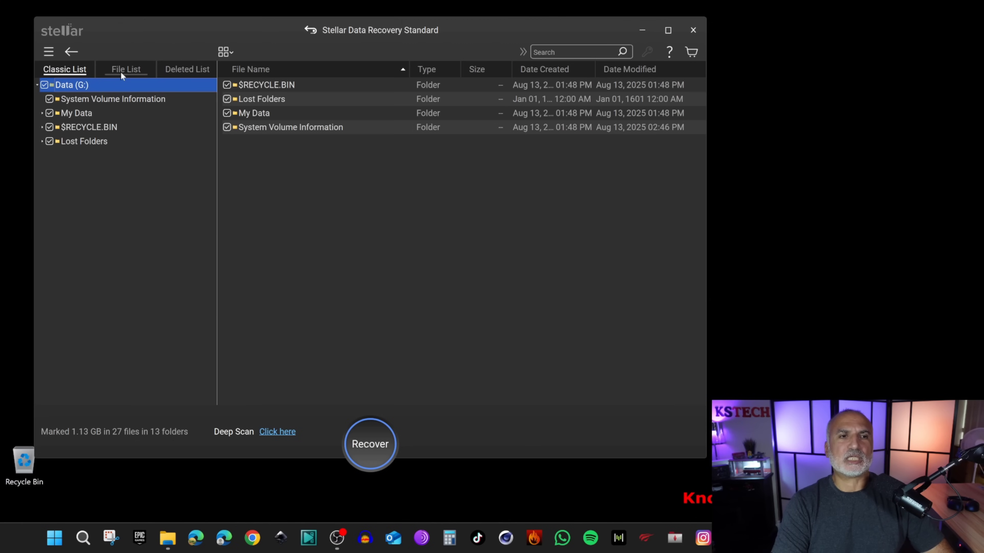
left_click(174, 72)
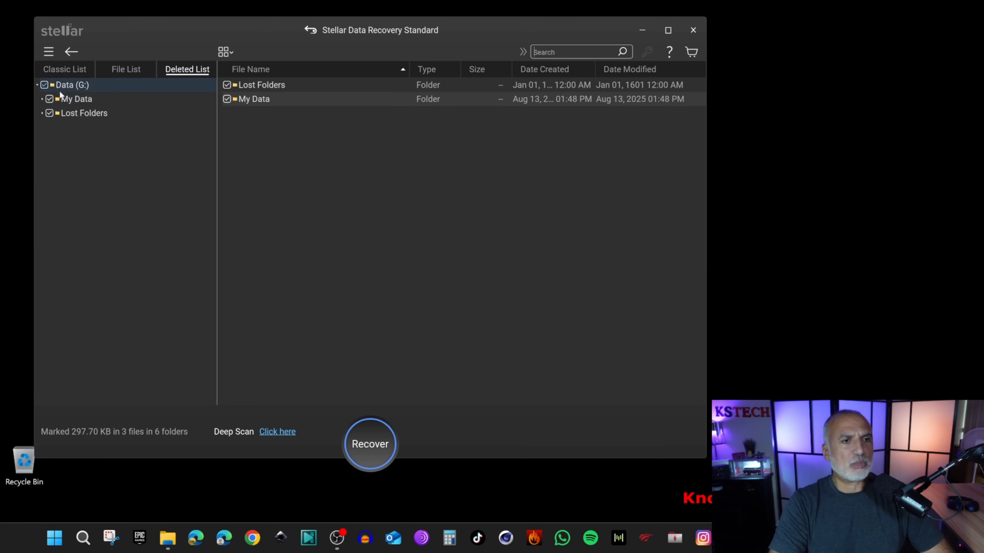
left_click(41, 99)
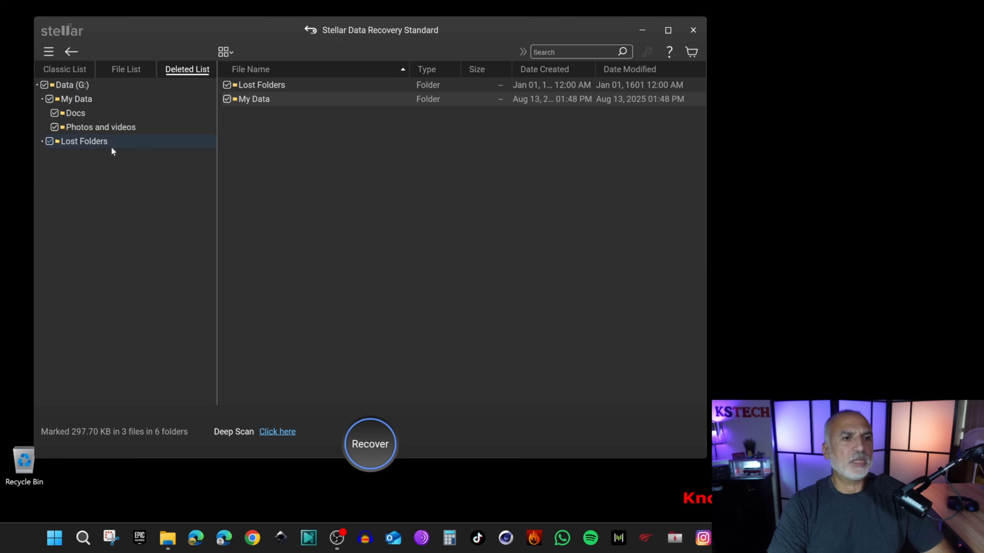
left_click(86, 127)
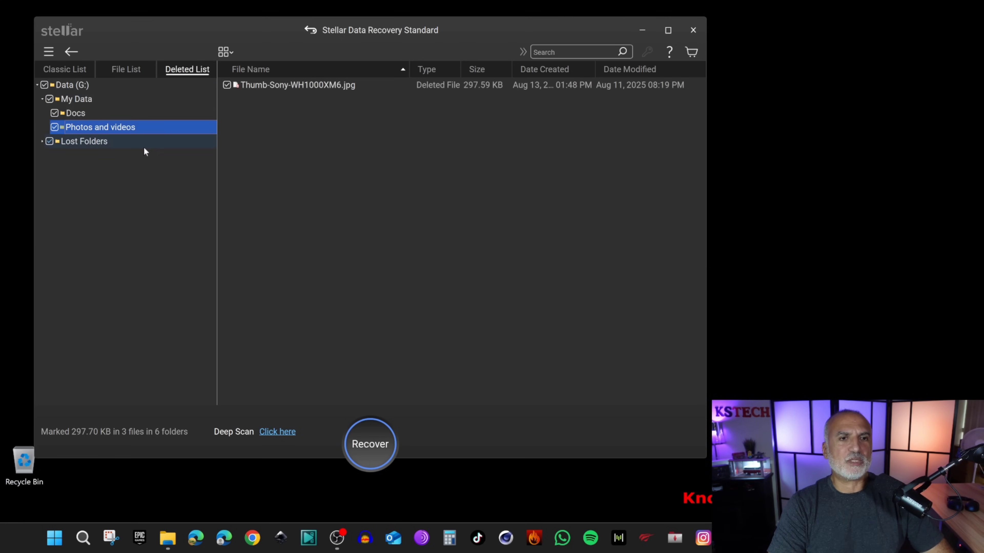
double_click(286, 87)
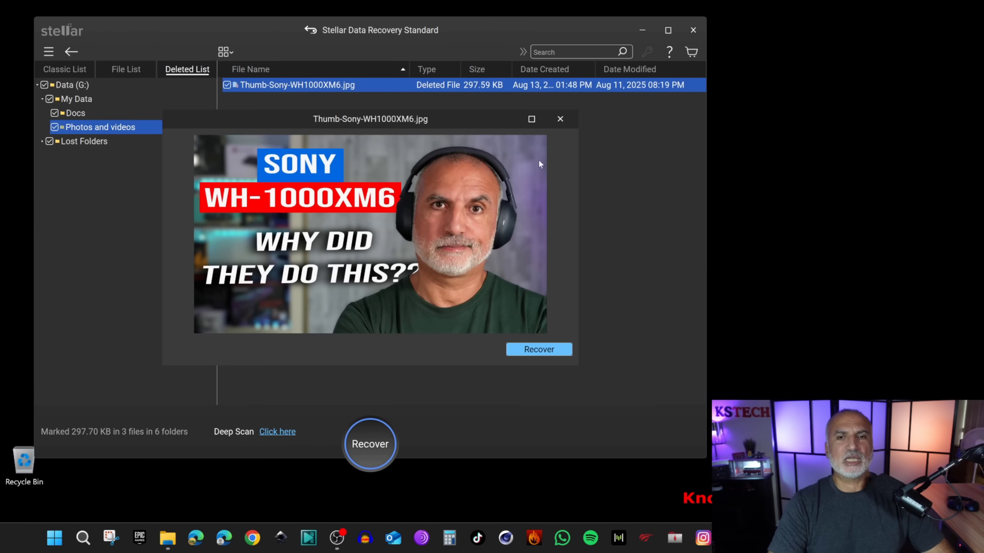
left_click(560, 119)
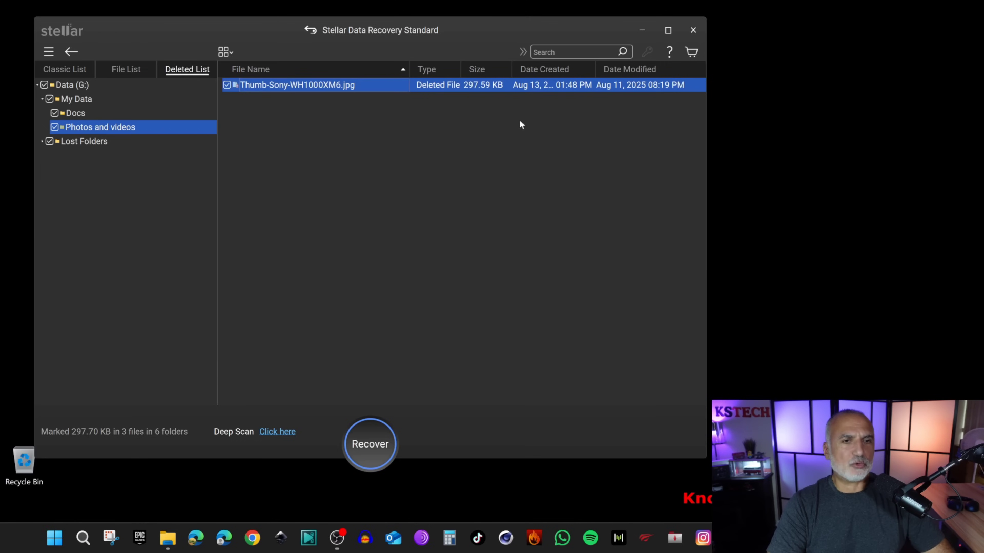
Mark only Thumb-Sony-WH1000XM6.jpg for recovery and start Recover.
left_click(44, 85)
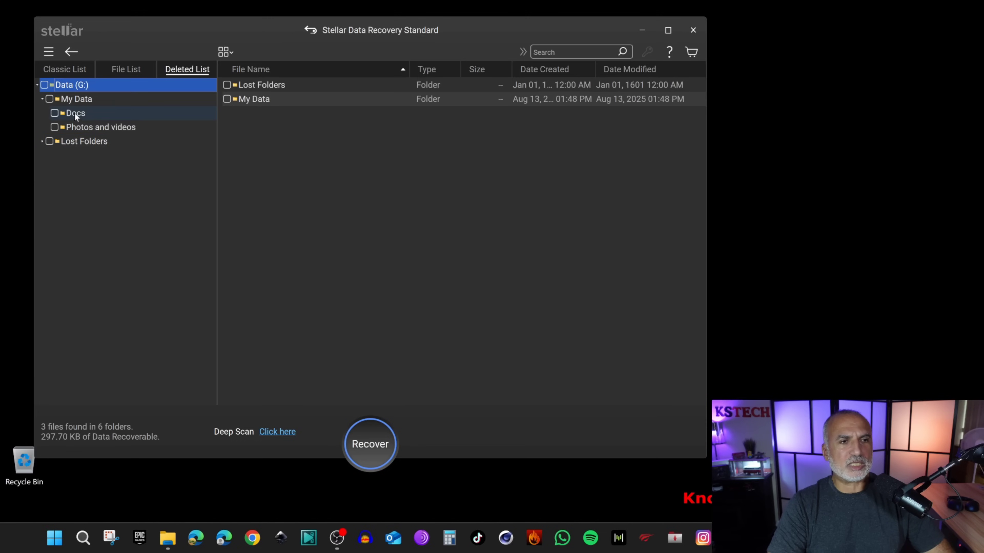
left_click(82, 127)
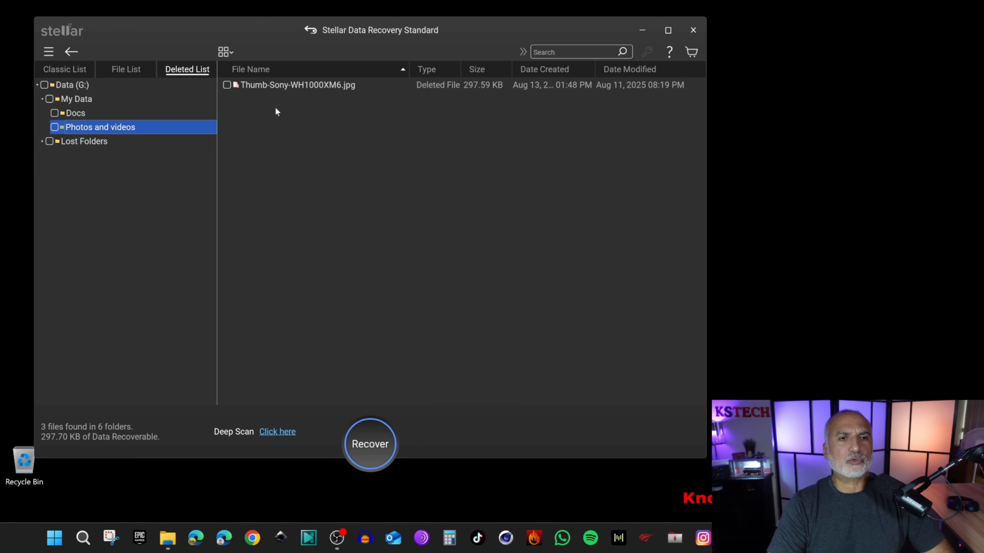
left_click(227, 85)
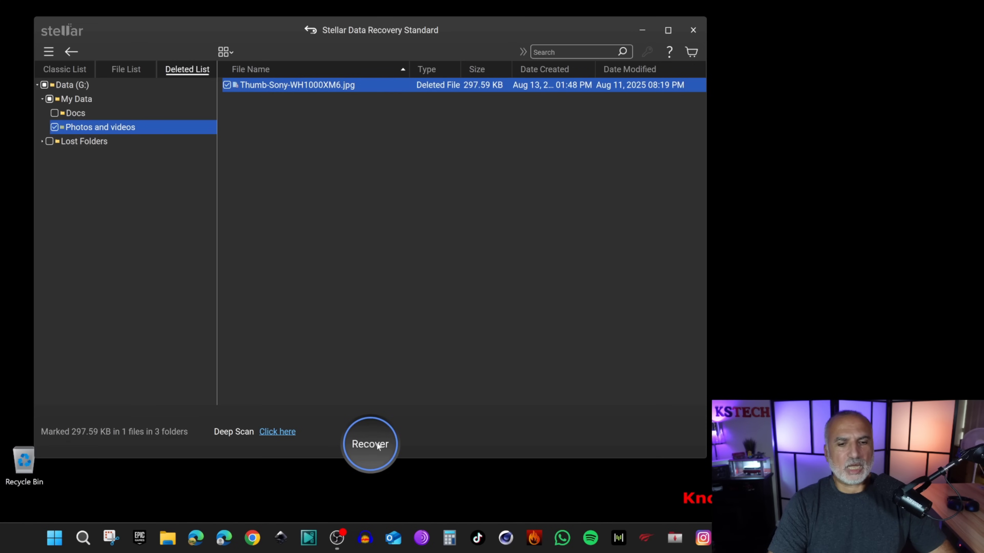
left_click(365, 450)
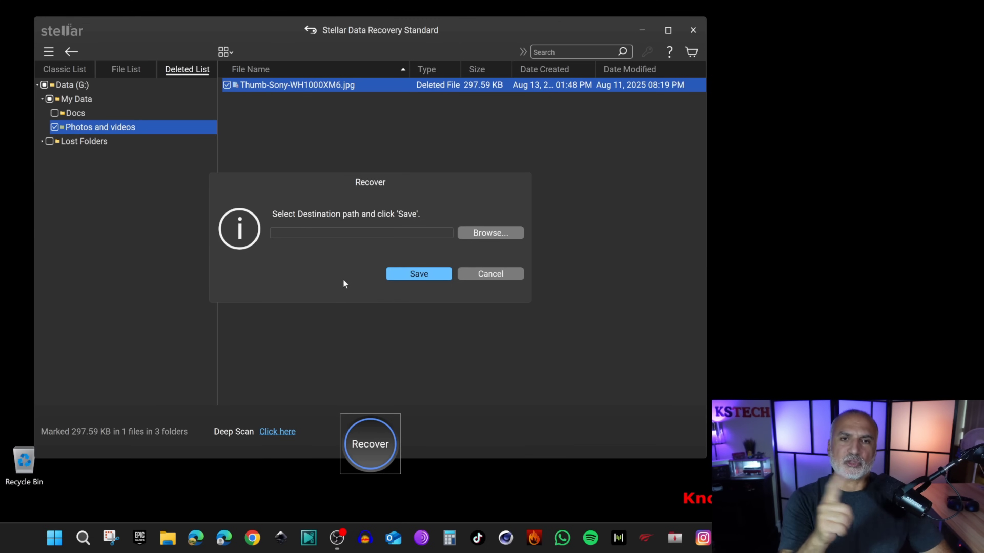
Browse to drive Recovered (R:) as the recovery destination.
left_click(484, 233)
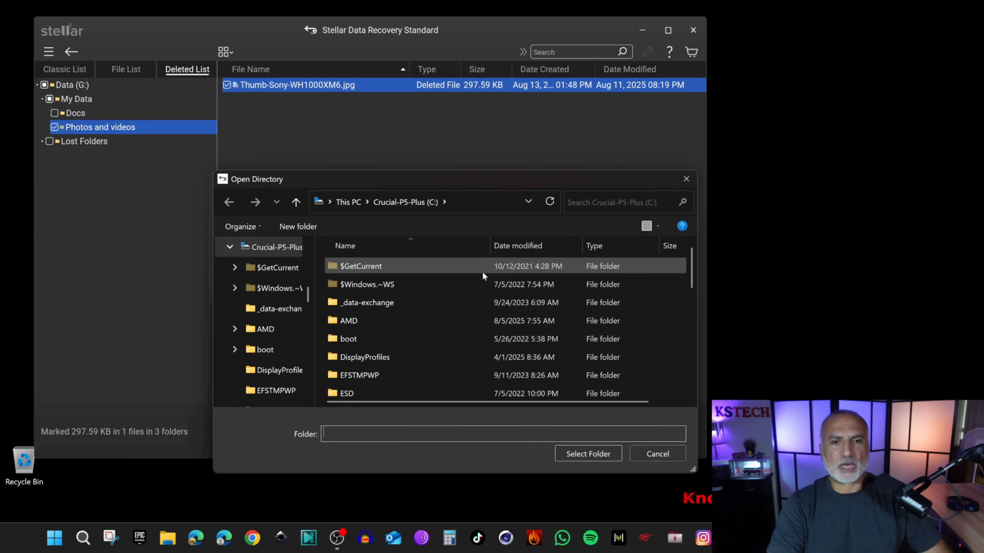
left_click_drag(508, 190, 373, 108)
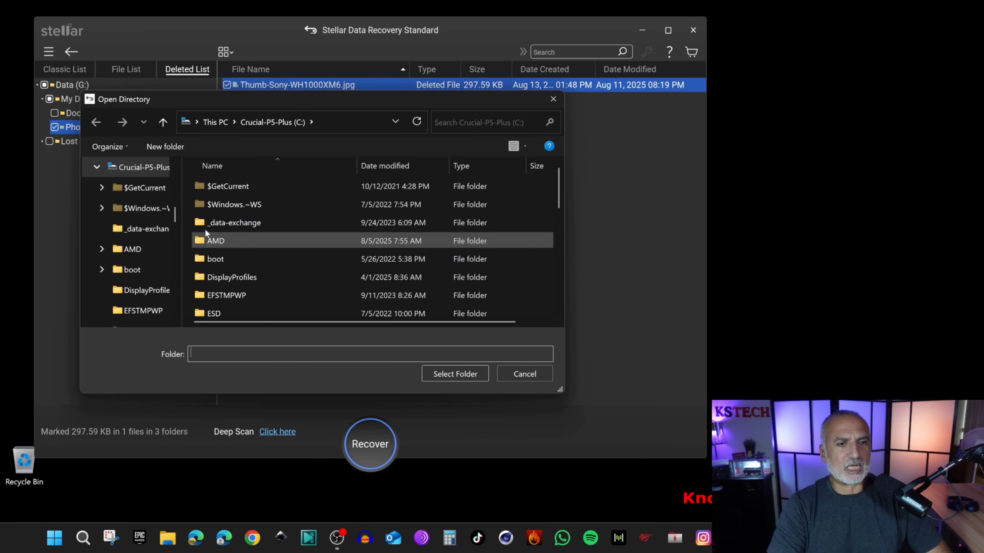
scroll(156, 247, "up", 5)
scroll(155, 253, "down", 10)
left_click(143, 290)
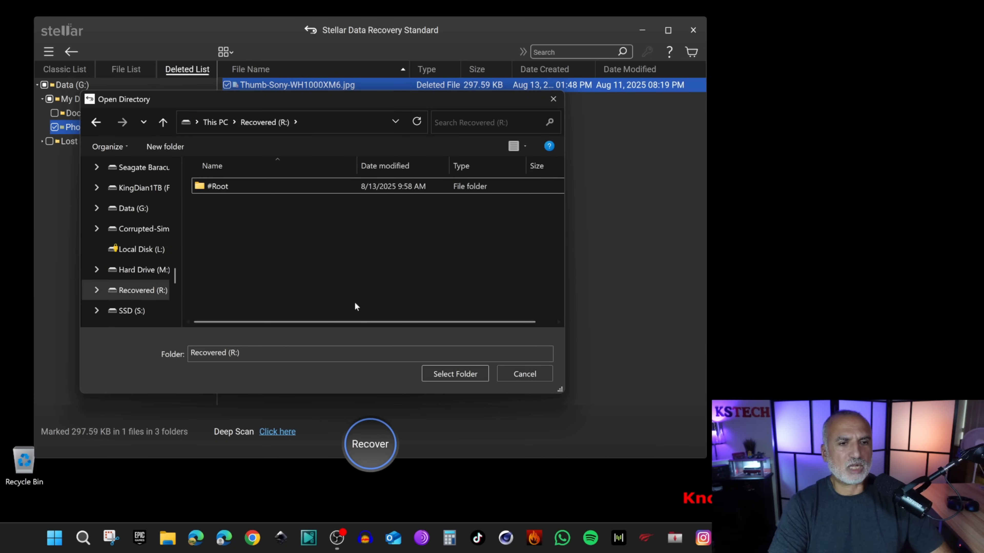
Create a new folder named Recovered on R: and save the photo into it.
left_click(170, 148)
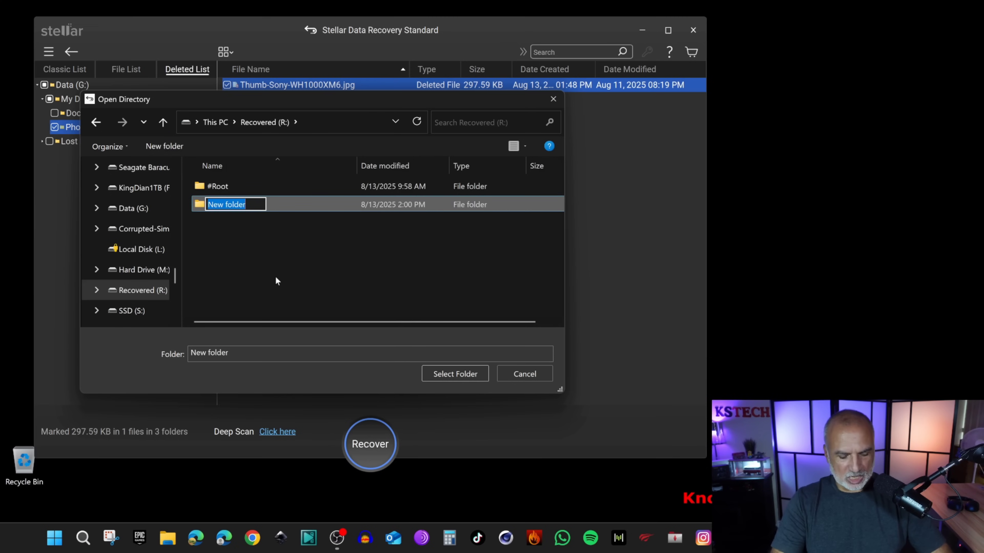
type("Recov")
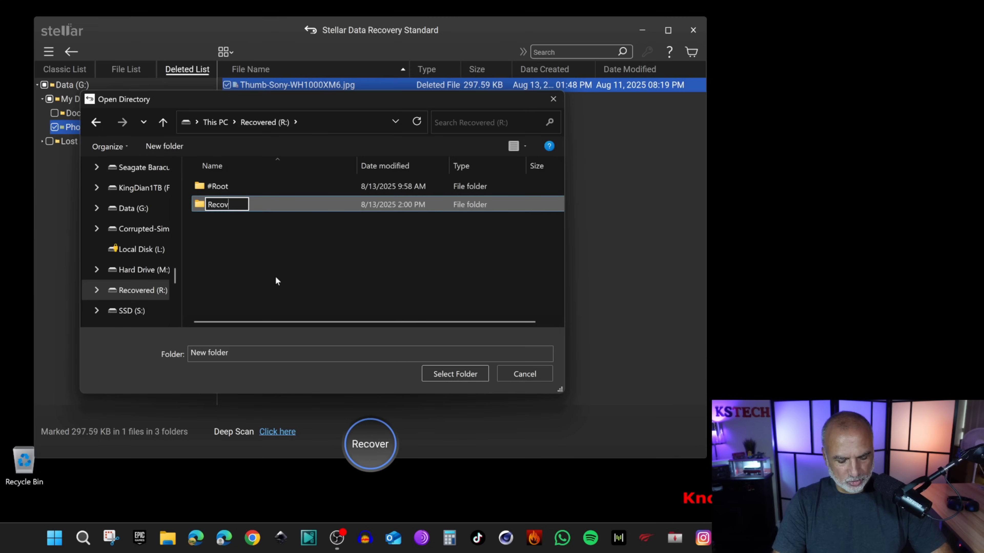
type("ered")
key("Return")
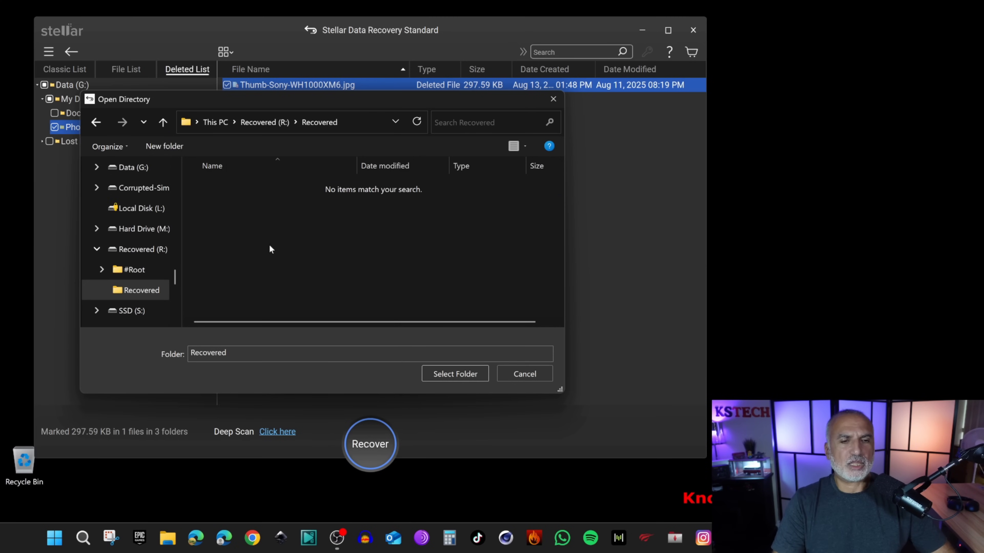
left_click(455, 373)
left_click(419, 275)
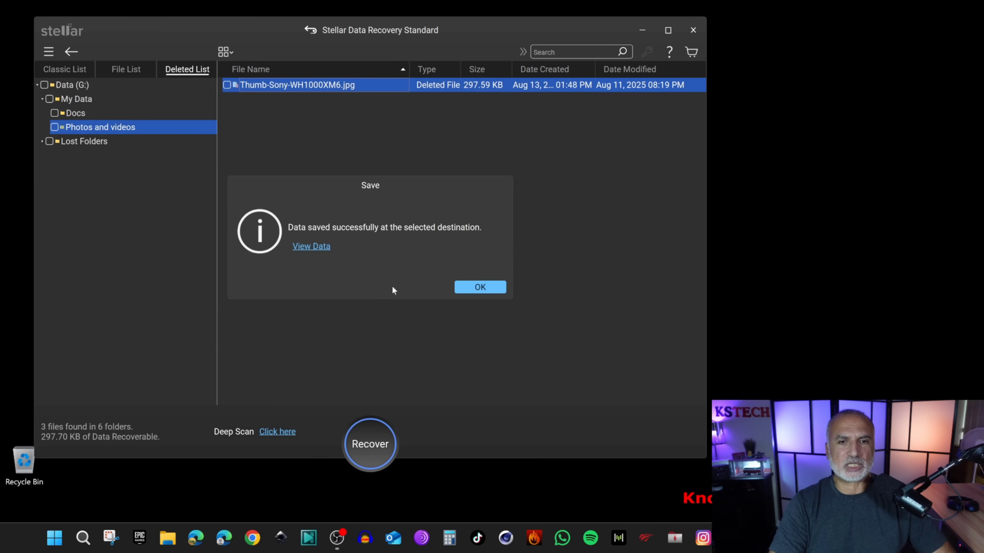
Open the recovered Sony thumbnail from R:\Recovered\My Data\Photos and videos to verify it.
left_click(310, 248)
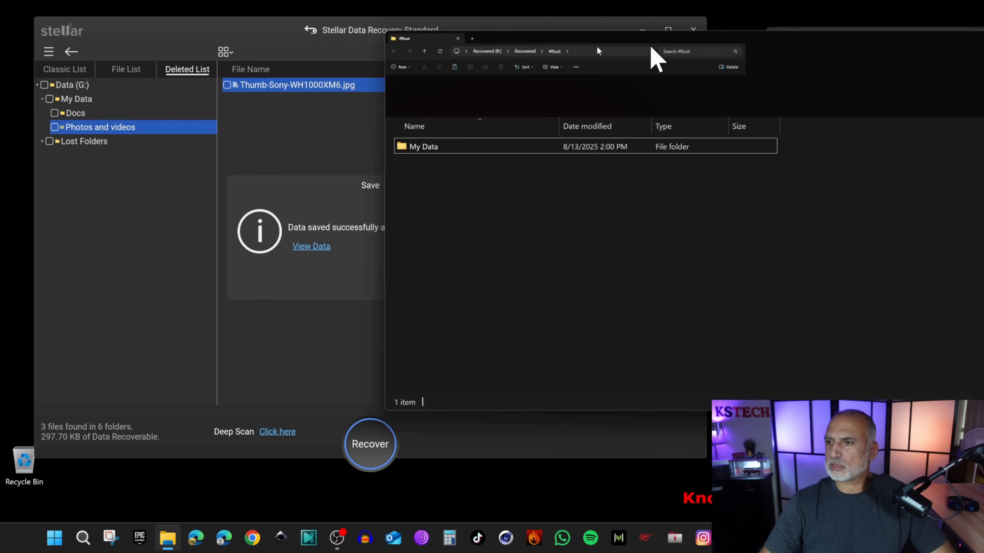
left_click_drag(652, 55, 333, 66)
double_click(91, 165)
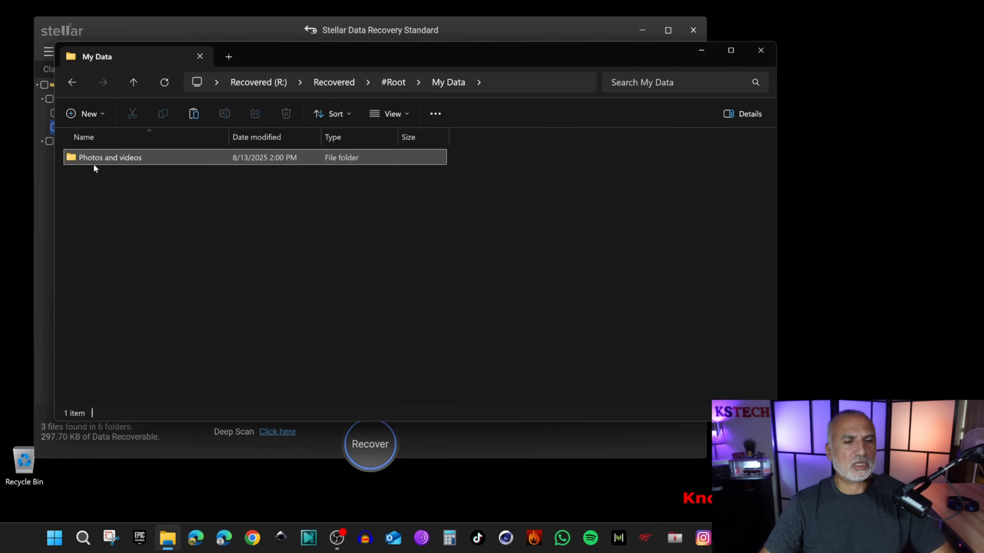
double_click(109, 159)
double_click(104, 174)
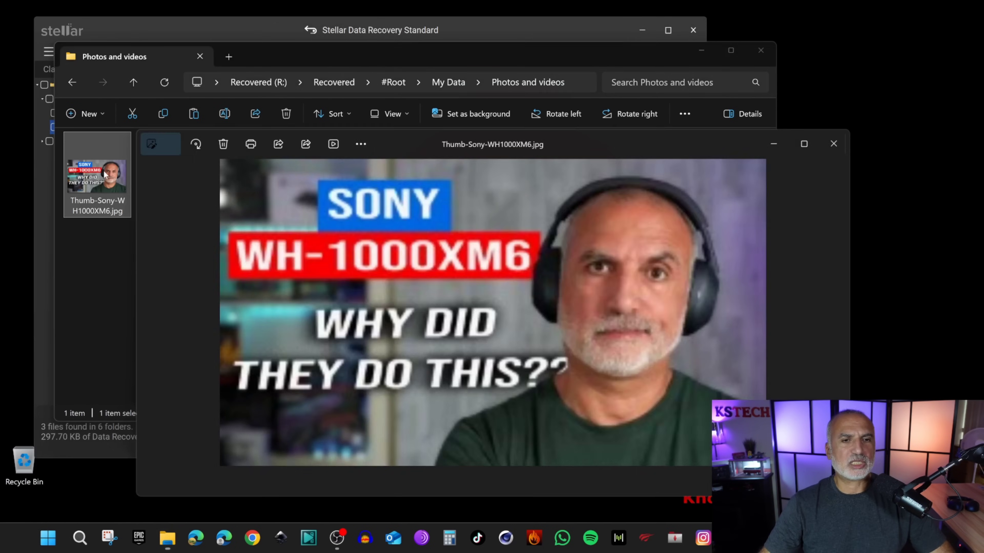
left_click_drag(597, 131, 490, 52)
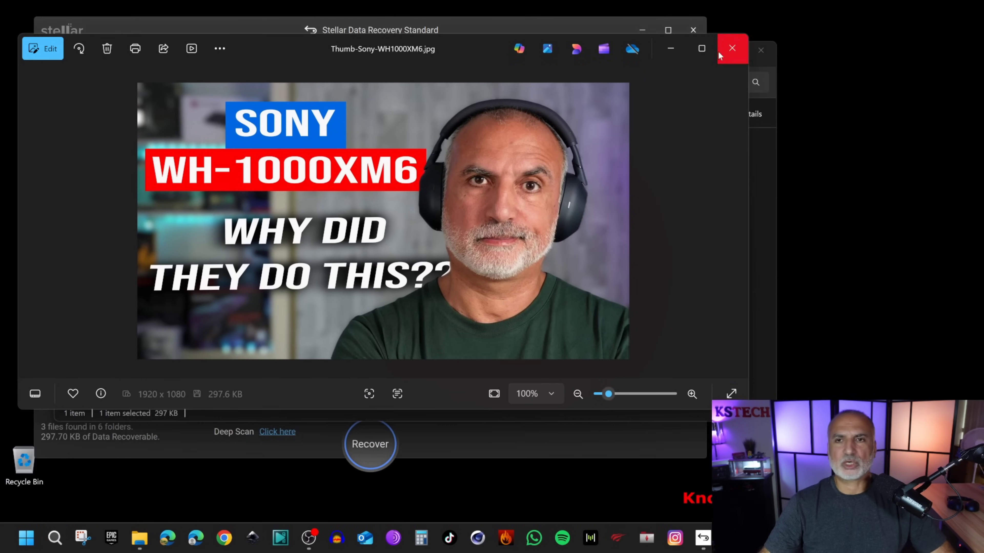
left_click(731, 48)
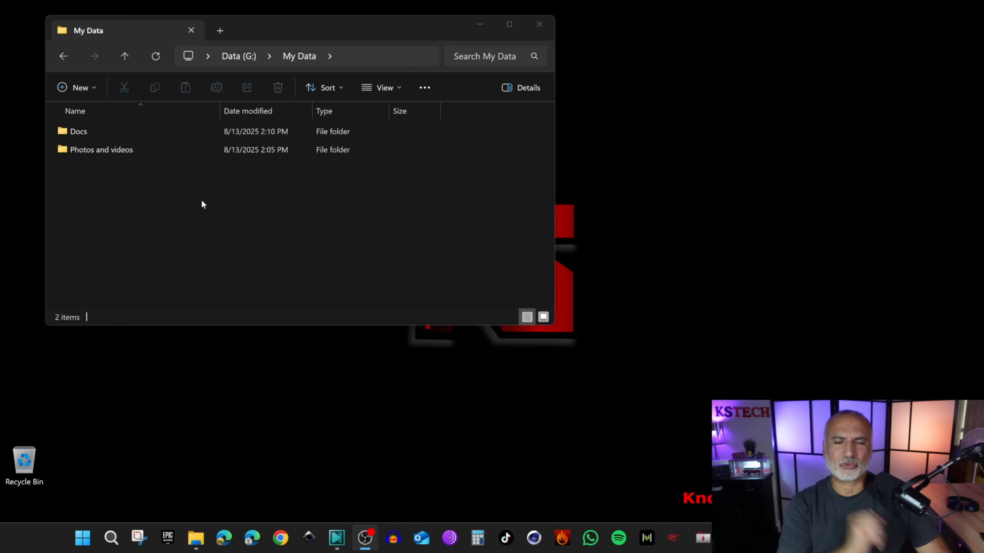
Permanently delete the Docs folder from My Data on drive G: with Shift+Delete.
left_click(75, 133)
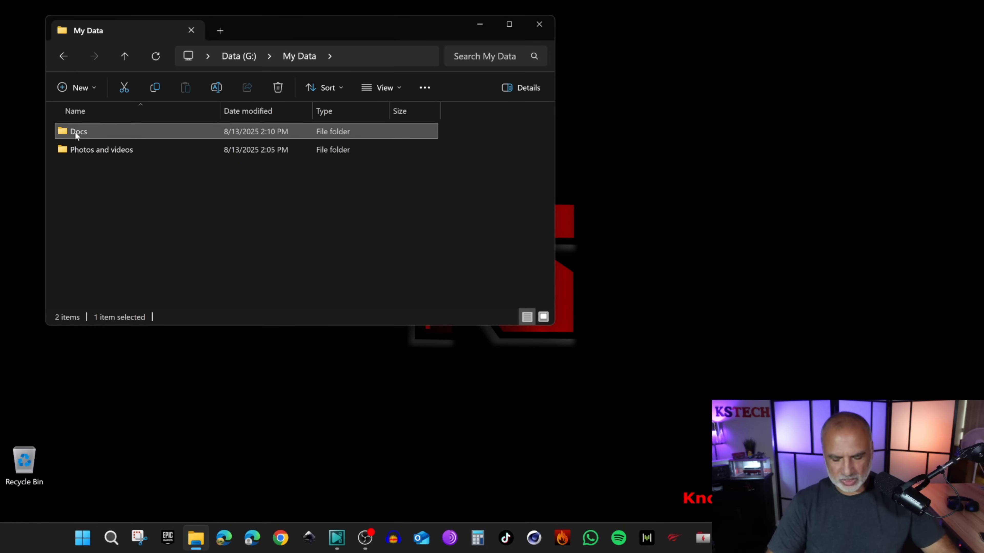
key("shift+Delete")
key("Escape")
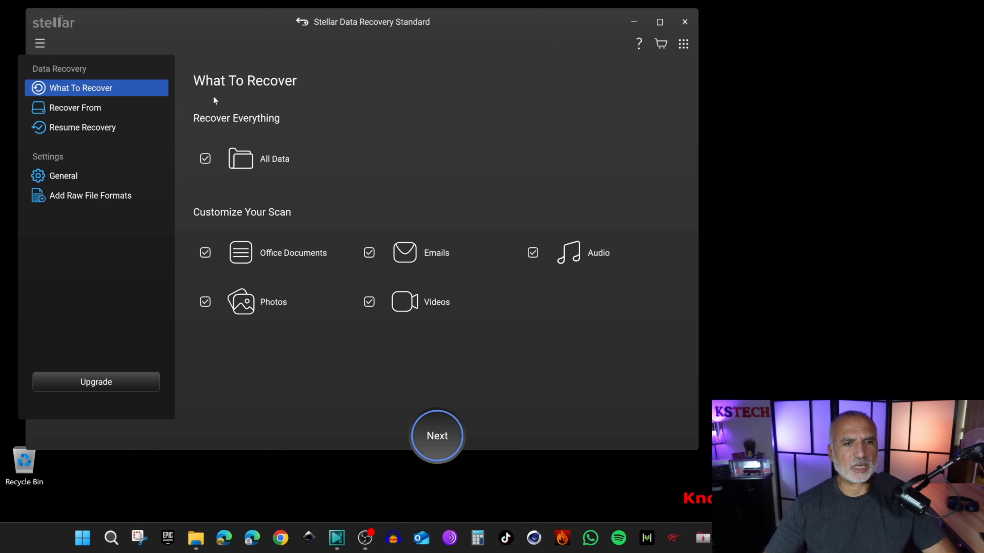
Set Recover From to Choose Location with the Data (G:) > My Data folder selected.
left_click(438, 447)
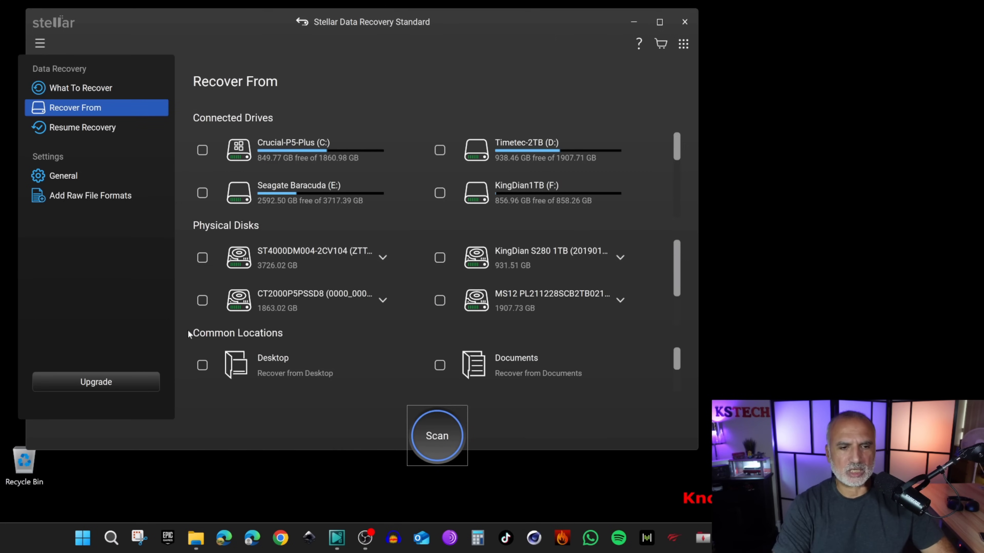
scroll(679, 363, "down", 1)
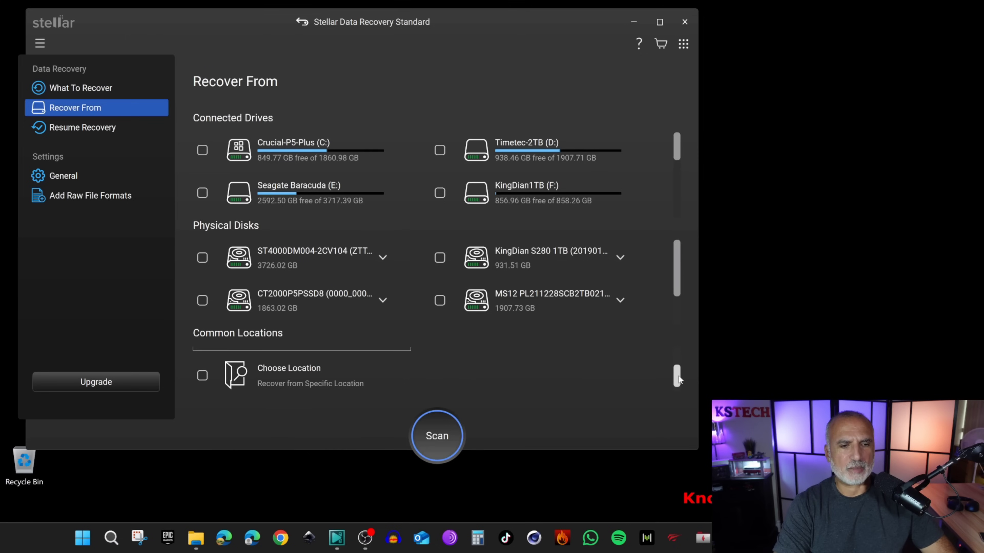
left_click(269, 363)
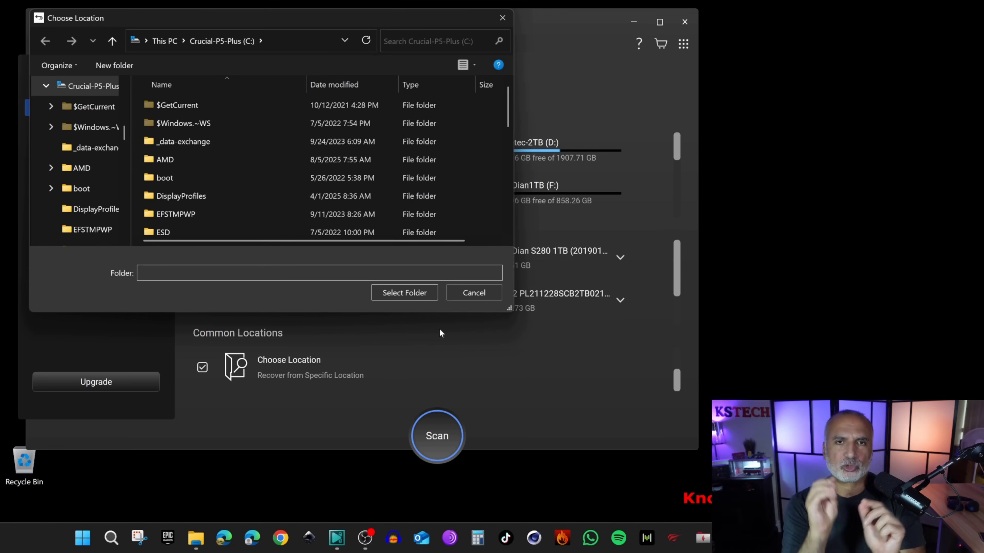
left_click(45, 85)
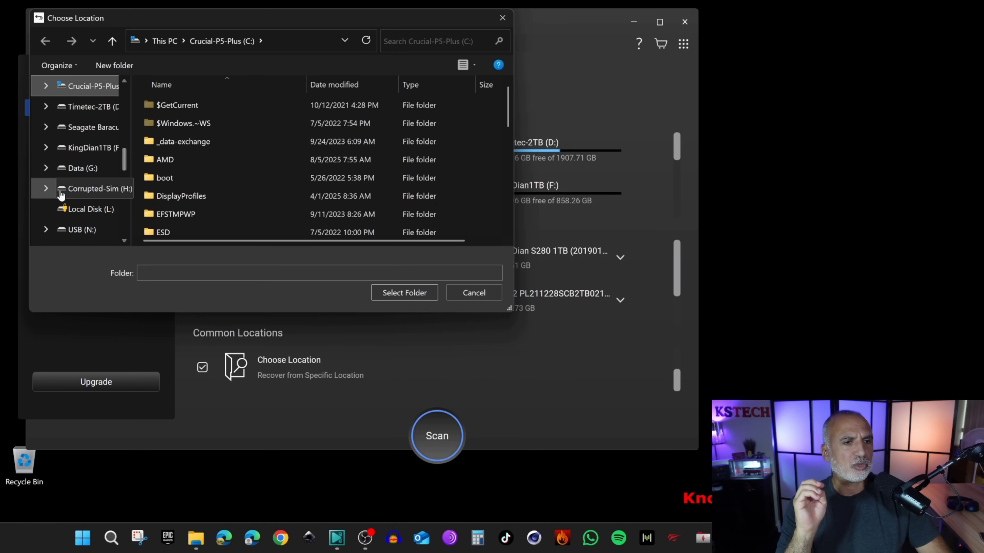
left_click(46, 169)
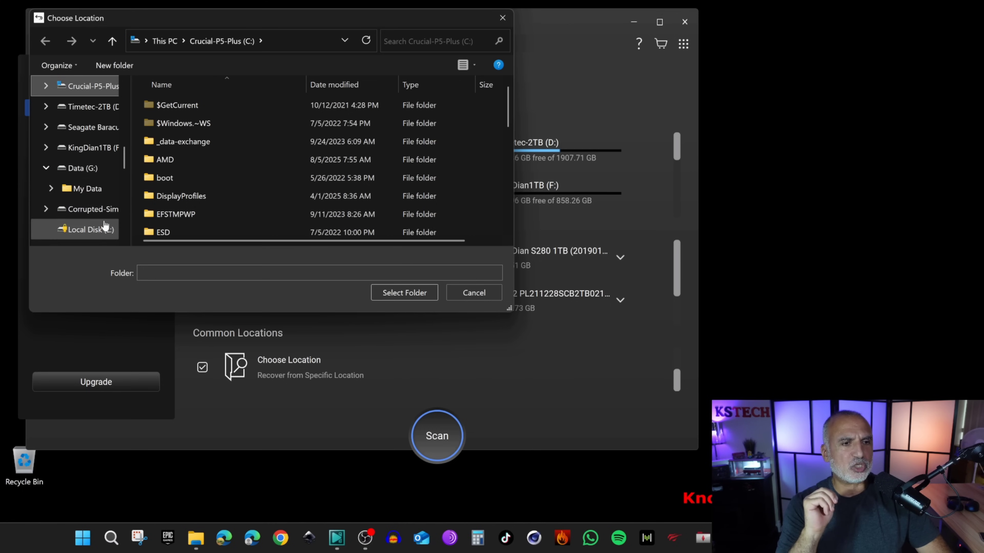
left_click(85, 188)
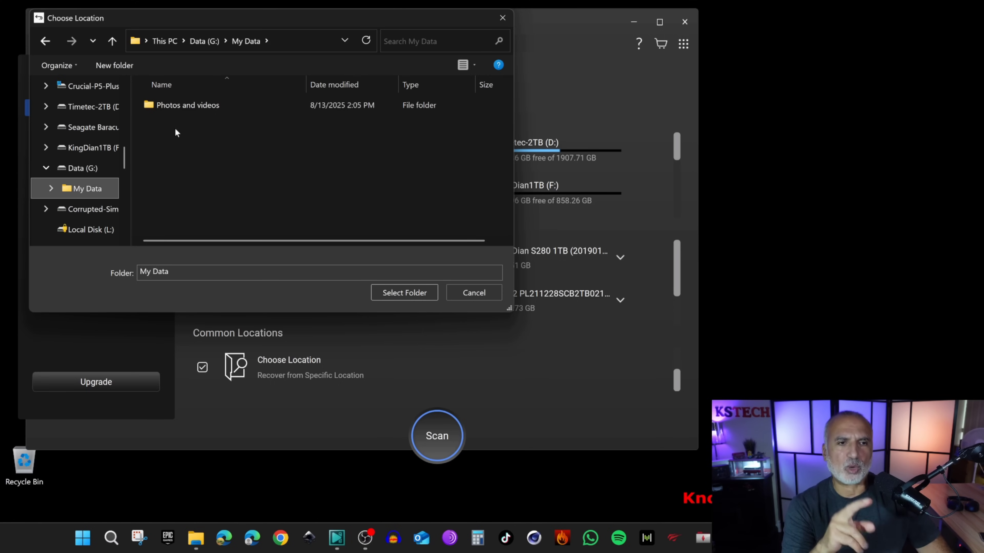
left_click(399, 292)
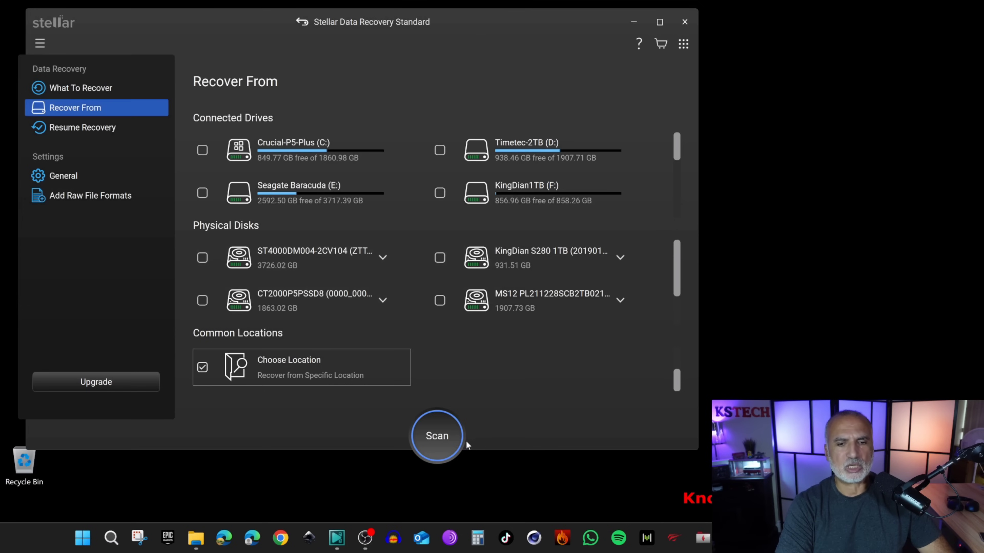
Run a quick scan and then a deep scan of the My Data folder.
left_click(435, 437)
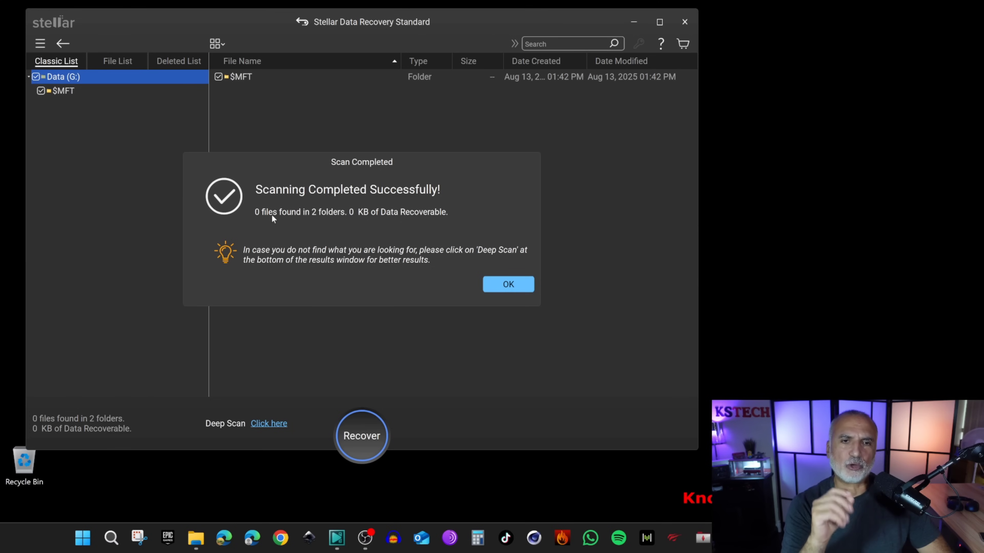
left_click(510, 285)
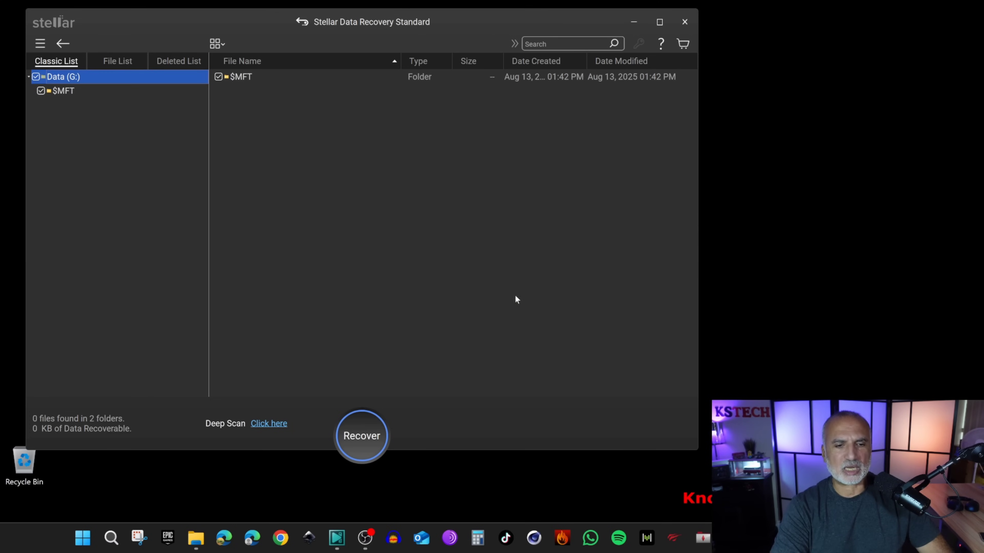
left_click(267, 423)
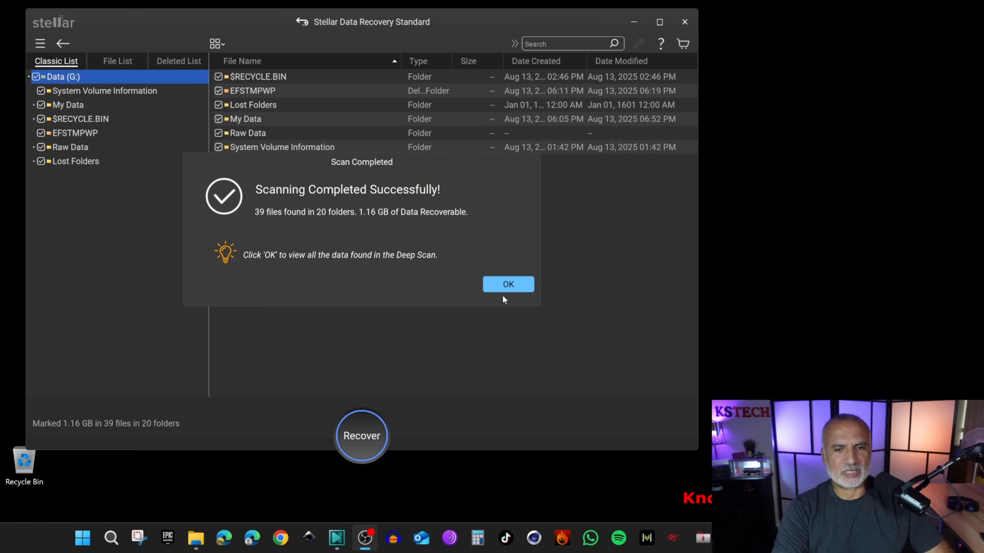
left_click(505, 285)
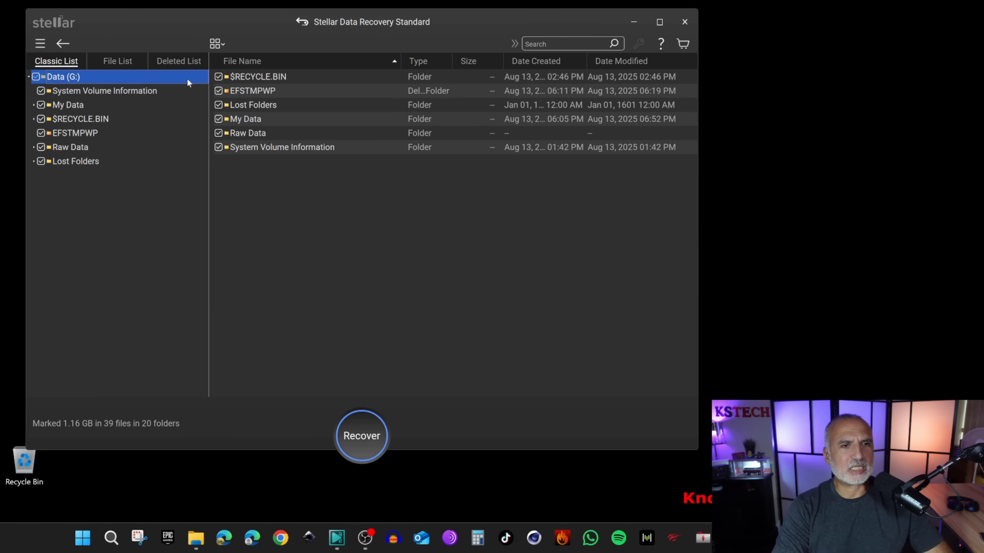
In the Deleted List, mark only the Docs folder's 8 files and start Recover.
left_click(175, 62)
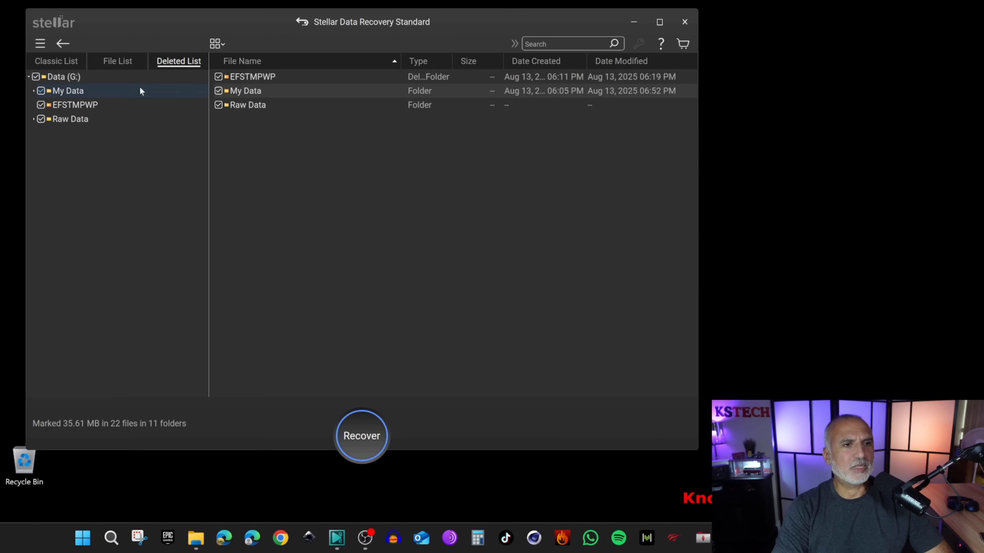
left_click(33, 91)
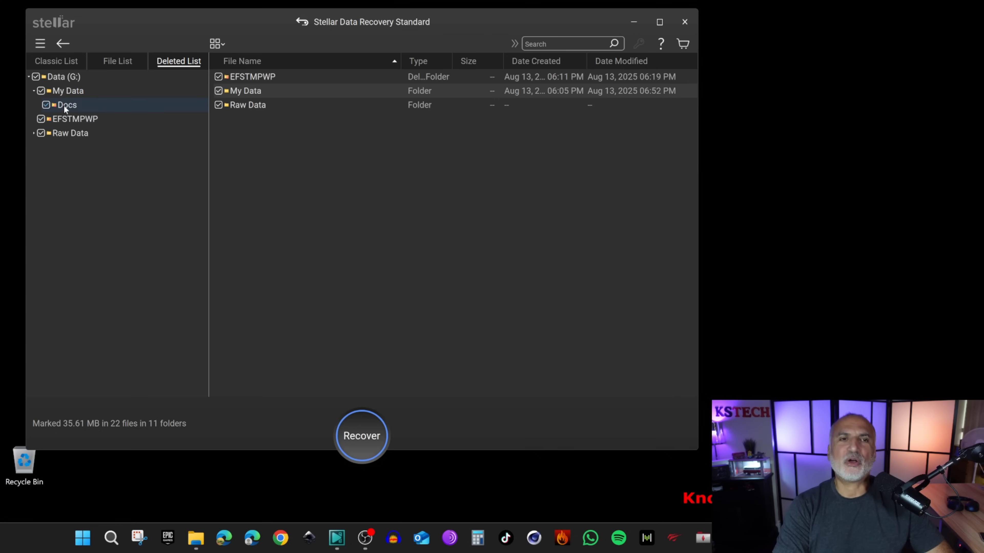
left_click(35, 77)
left_click(46, 105)
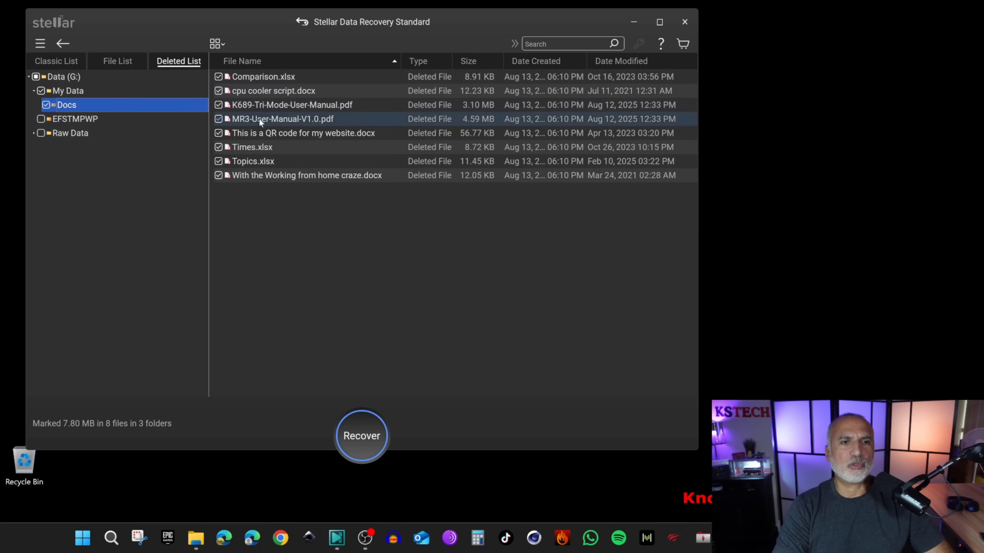
left_click(356, 437)
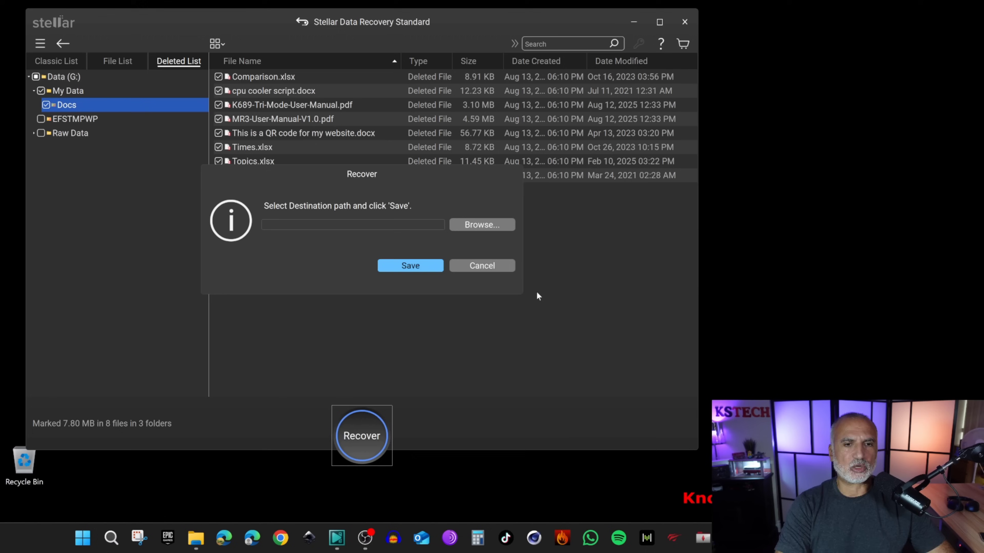
Create a new folder named Recovered-docs on the Recovered (R:) drive as the save destination.
left_click(476, 224)
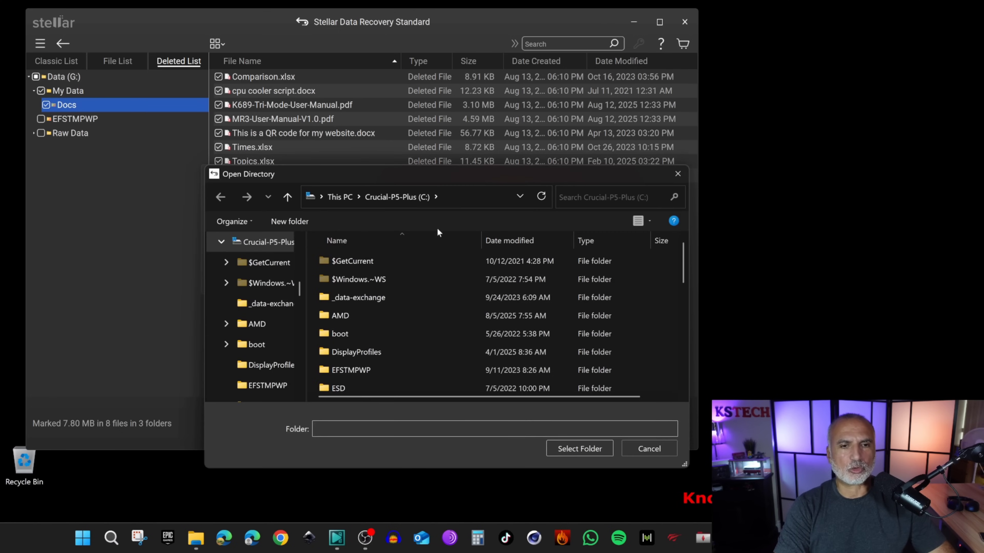
left_click(340, 197)
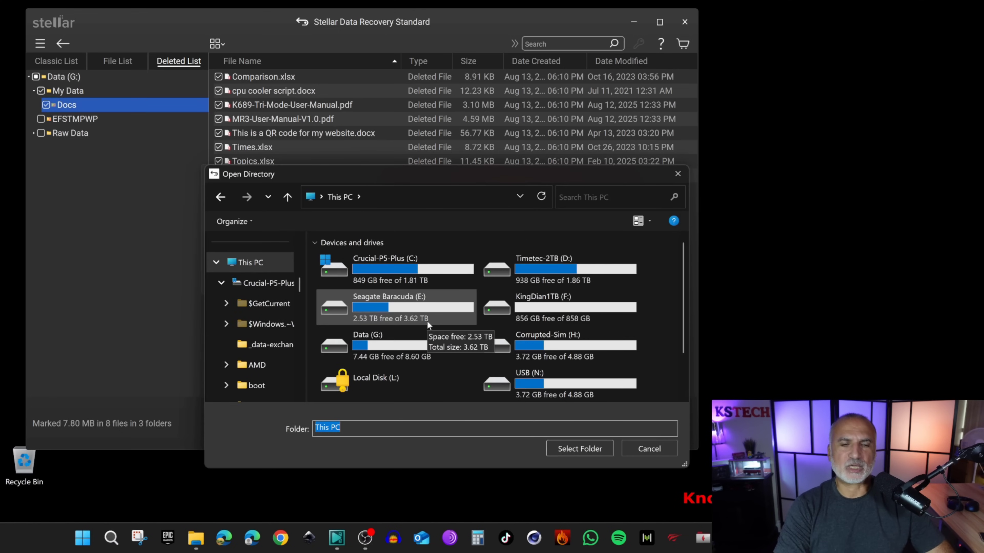
scroll(426, 320, "down", 3)
double_click(389, 377)
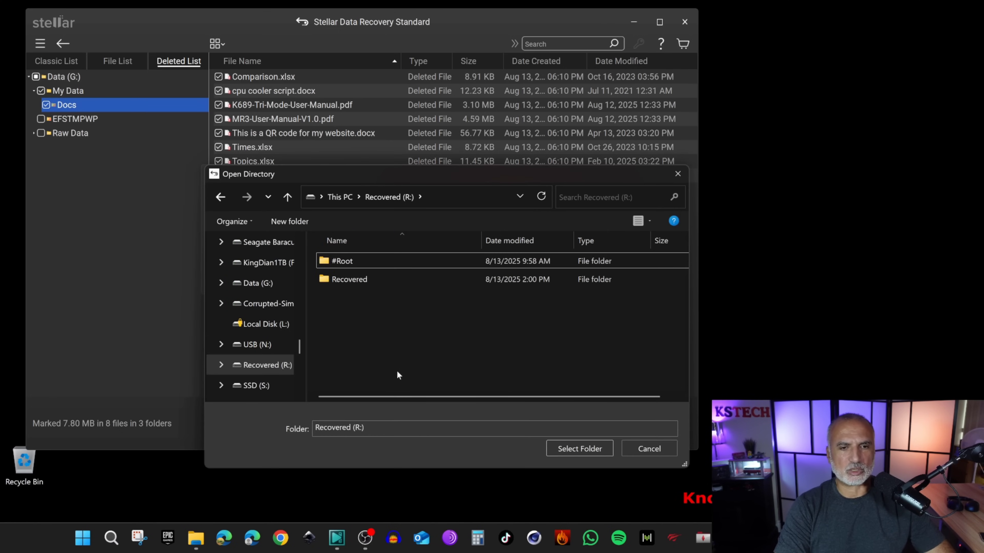
left_click(305, 217)
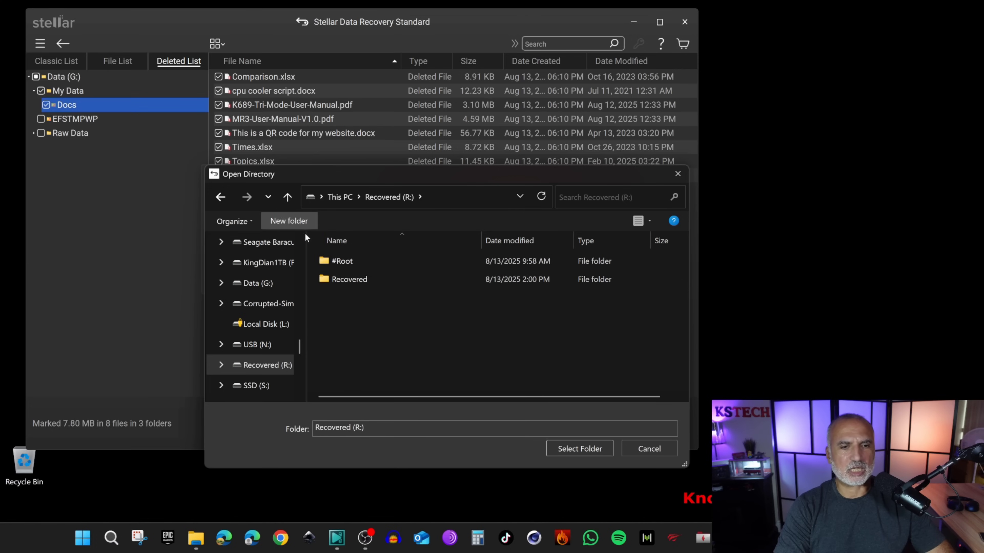
type("Re")
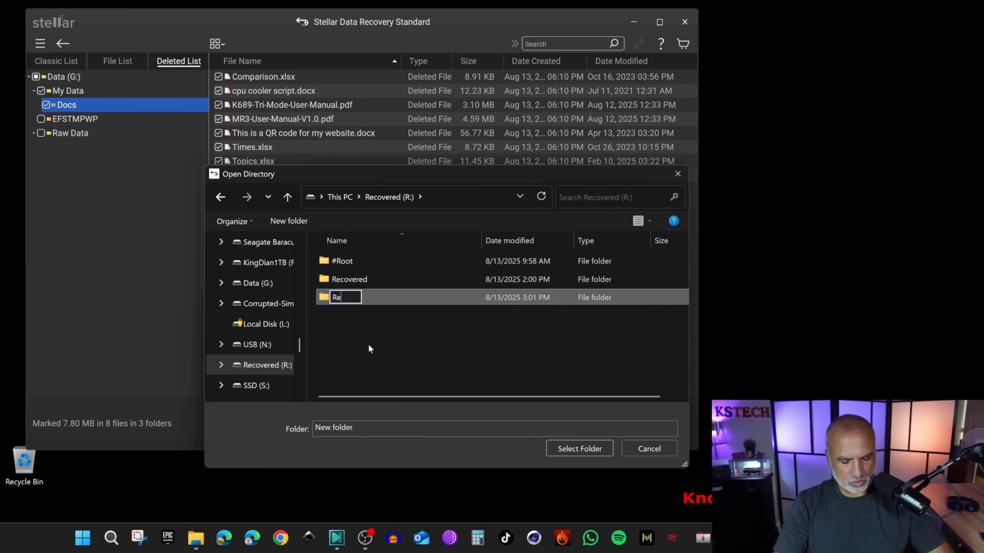
type("covered-docs")
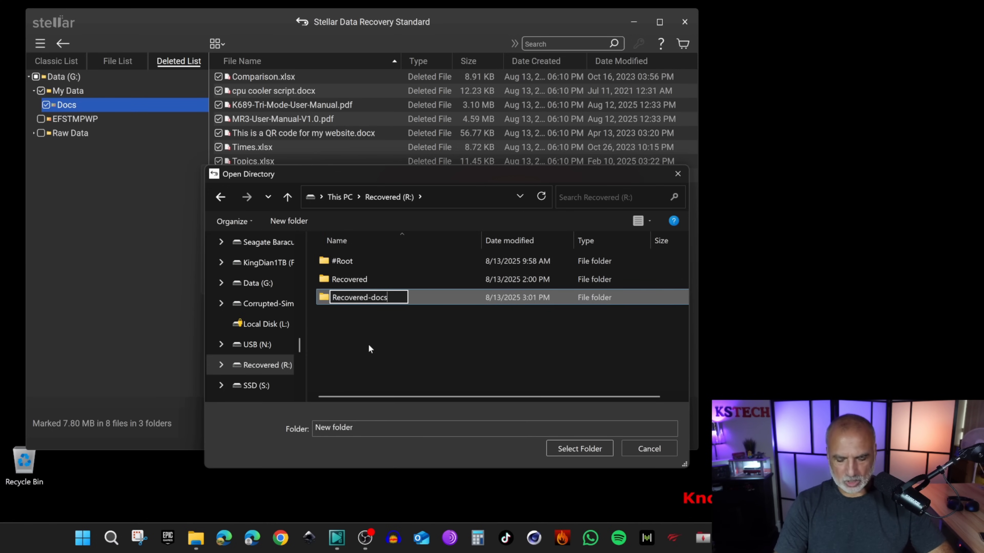
key("Return")
Save the recovered Docs files into R:\Recovered-docs and view them in File Explorer.
double_click(360, 300)
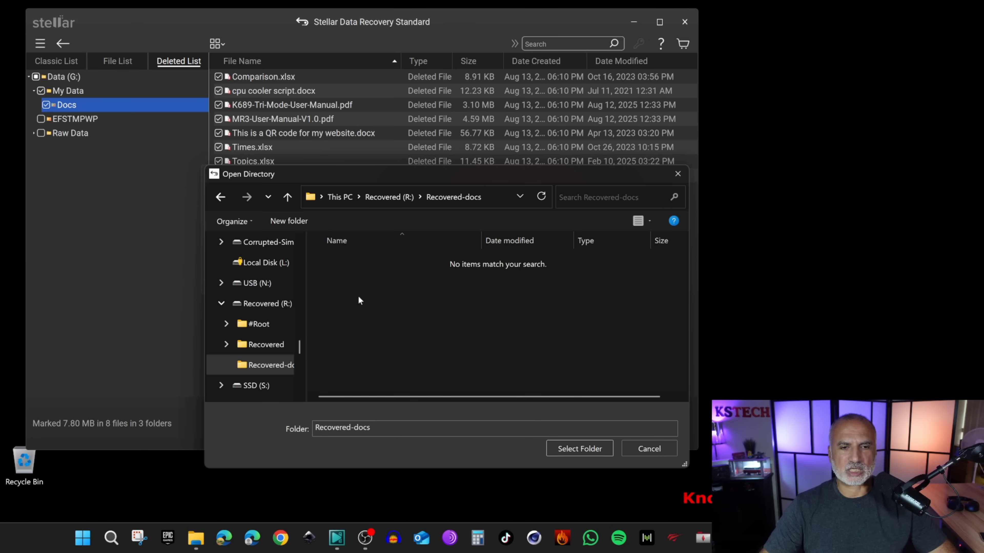
left_click(580, 449)
left_click(417, 268)
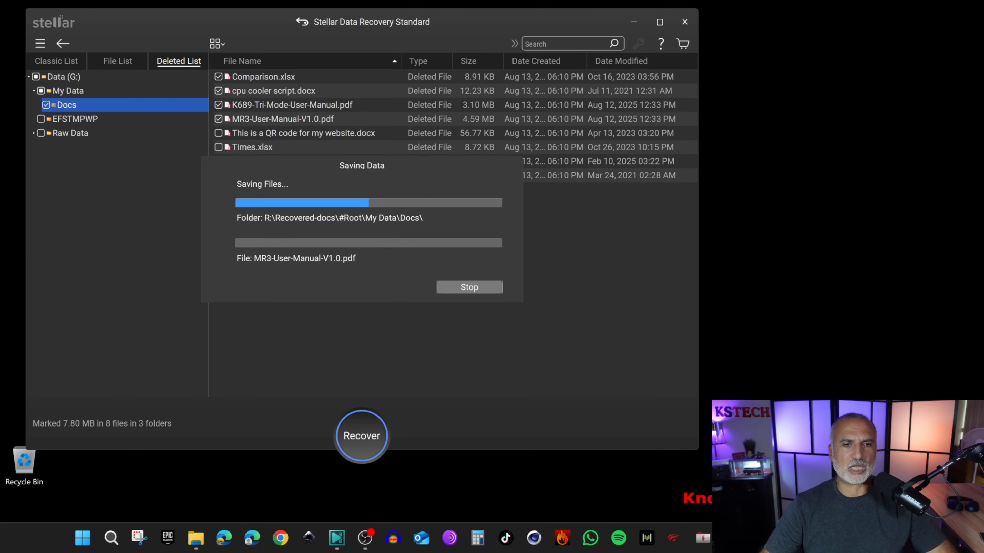
left_click(303, 238)
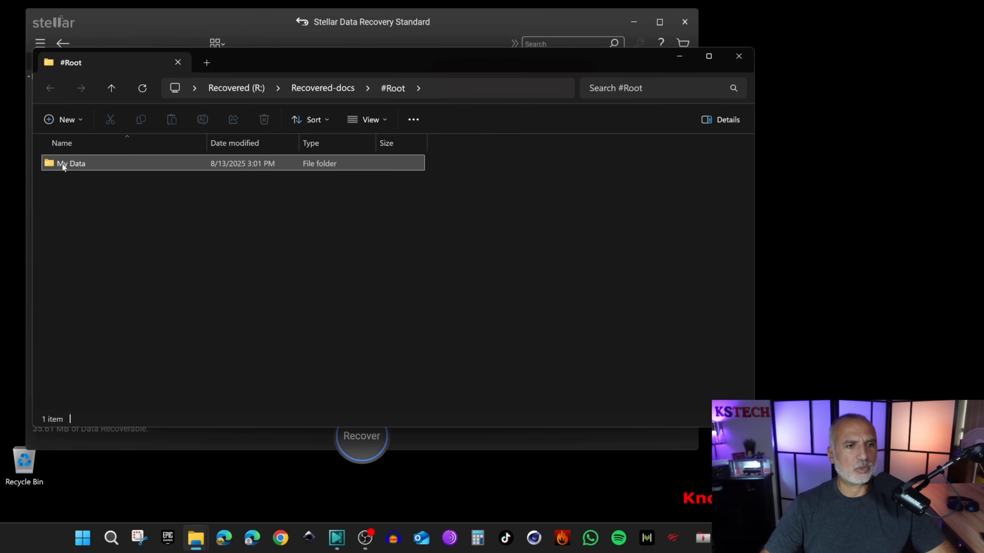
Open the recovered QR code document and K689 user manual PDF in My Data\Docs to verify them.
double_click(62, 164)
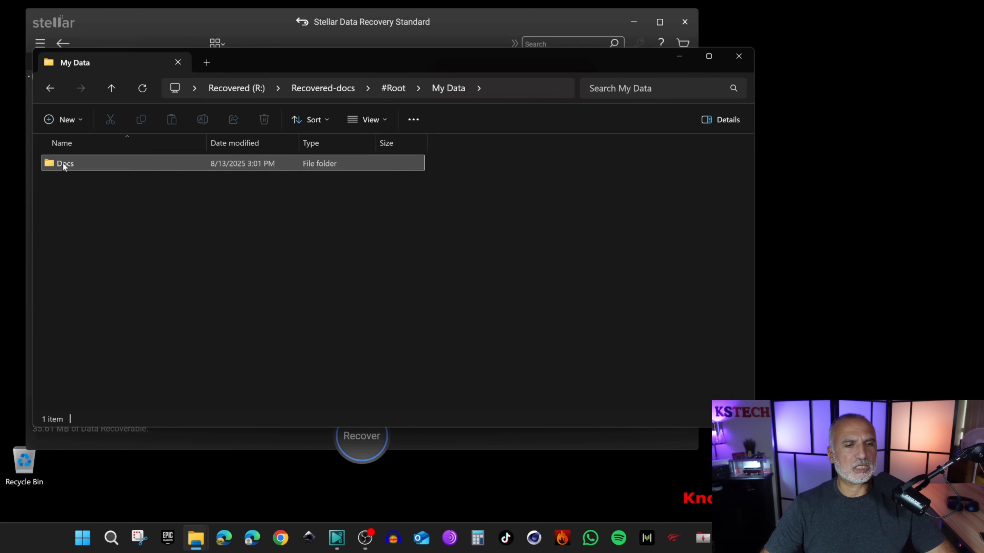
double_click(66, 163)
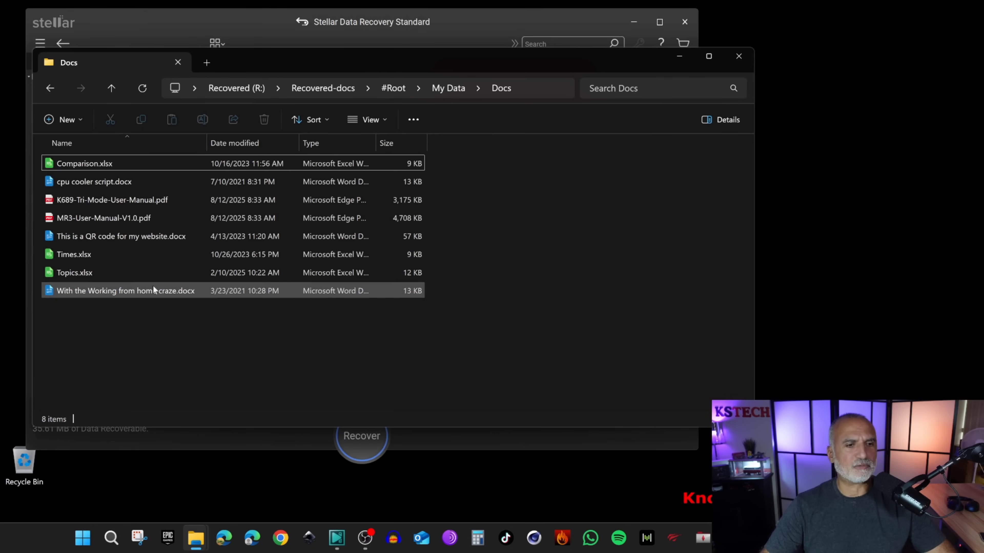
double_click(83, 236)
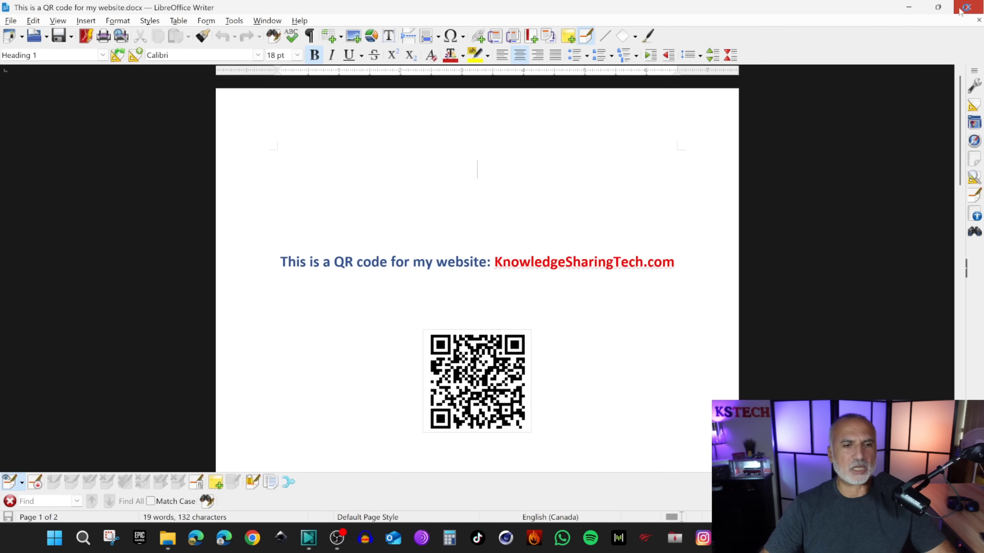
left_click(968, 7)
double_click(76, 203)
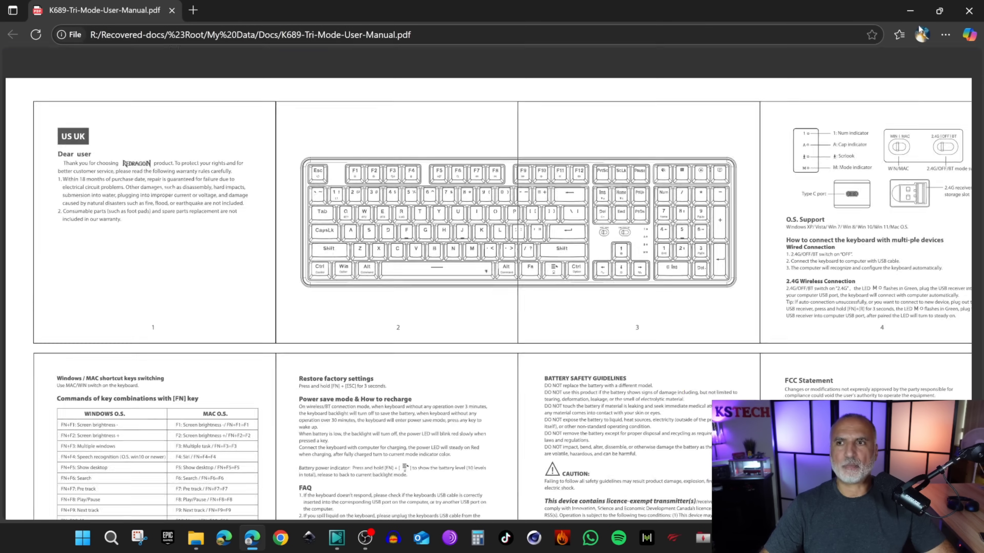
key("alt+F4")
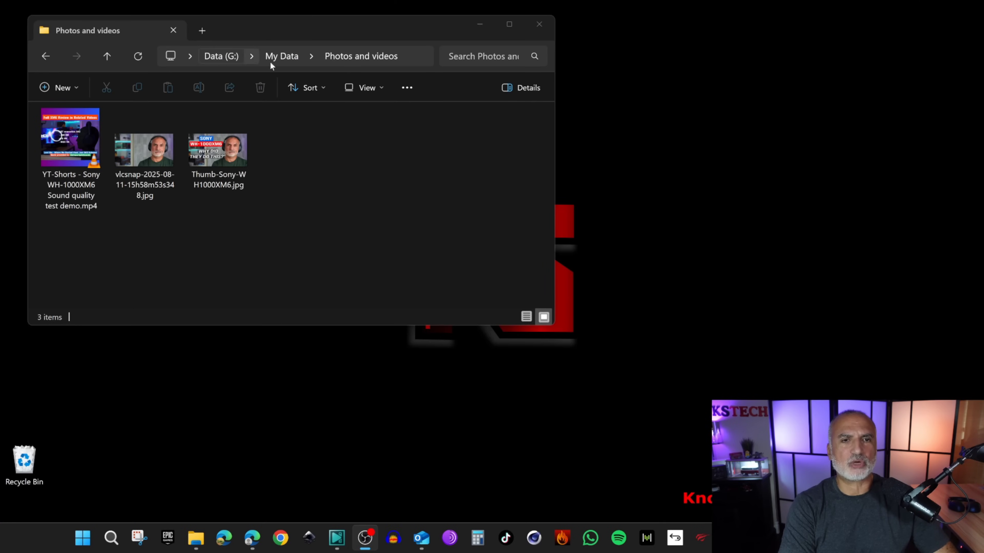
Delete the three Photos and videos files on G: and empty the Recycle Bin.
left_click_drag(304, 143, 89, 203)
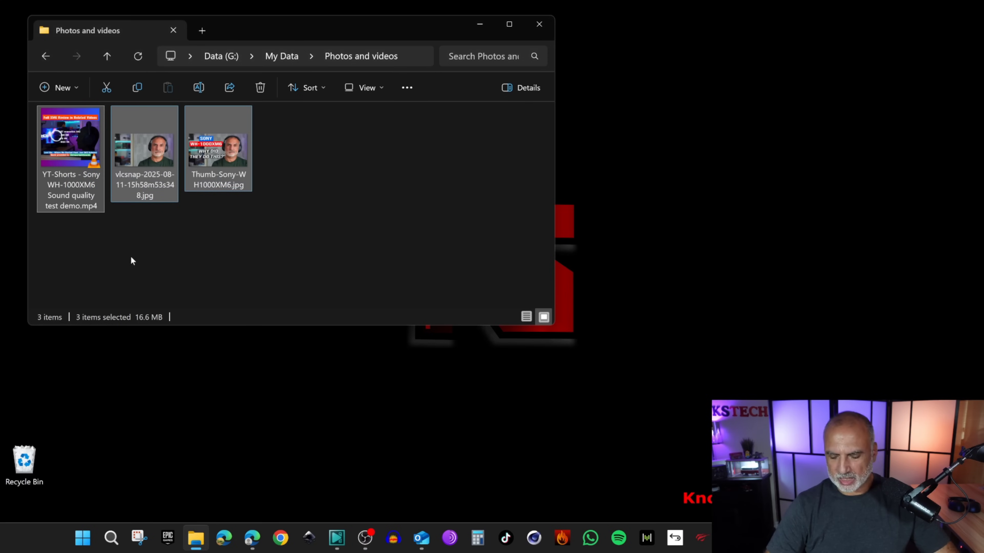
key("Delete")
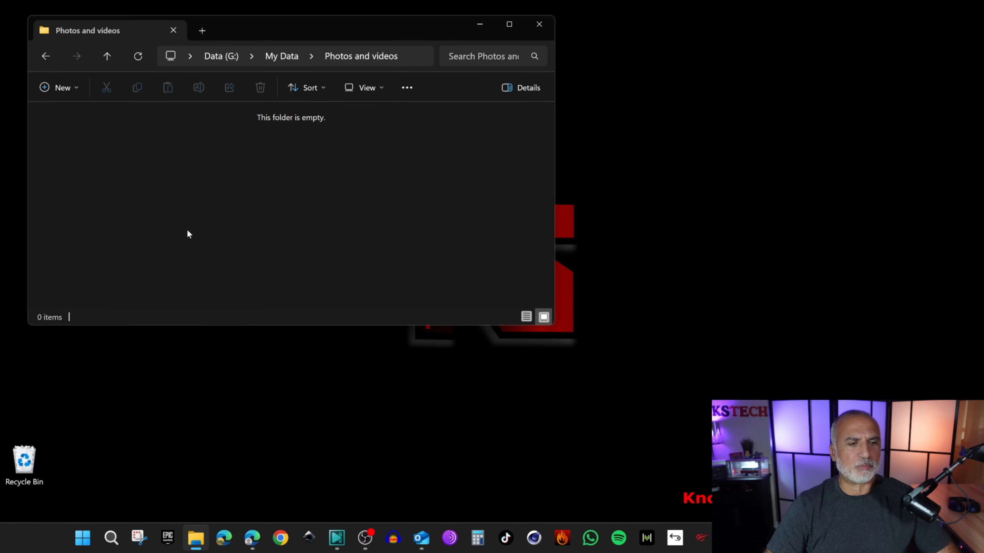
double_click(20, 464)
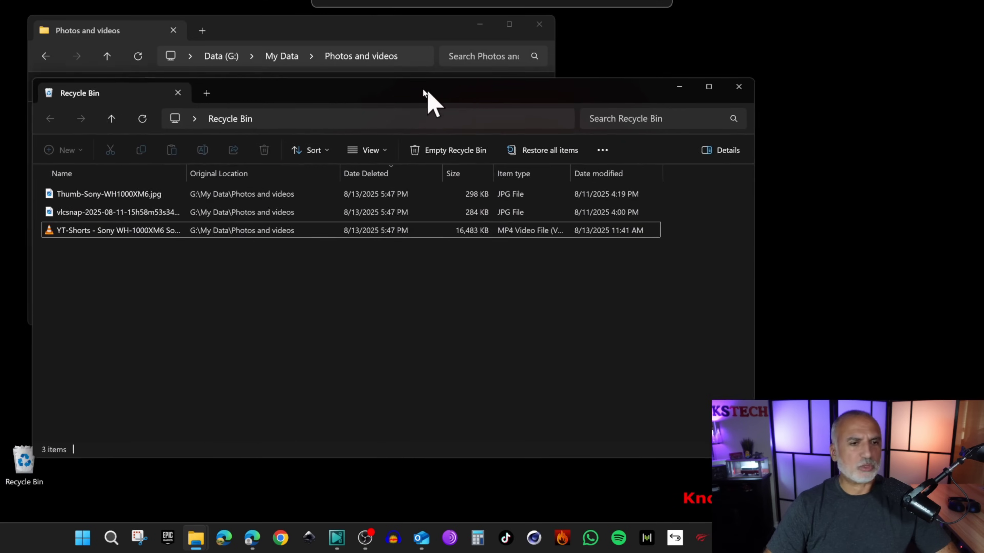
left_click_drag(423, 90, 403, 83)
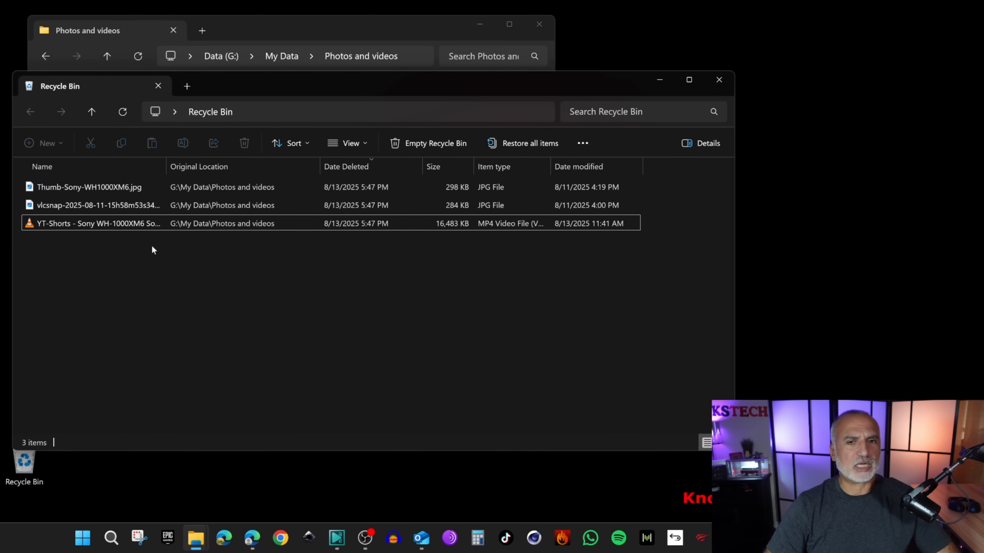
left_click(426, 143)
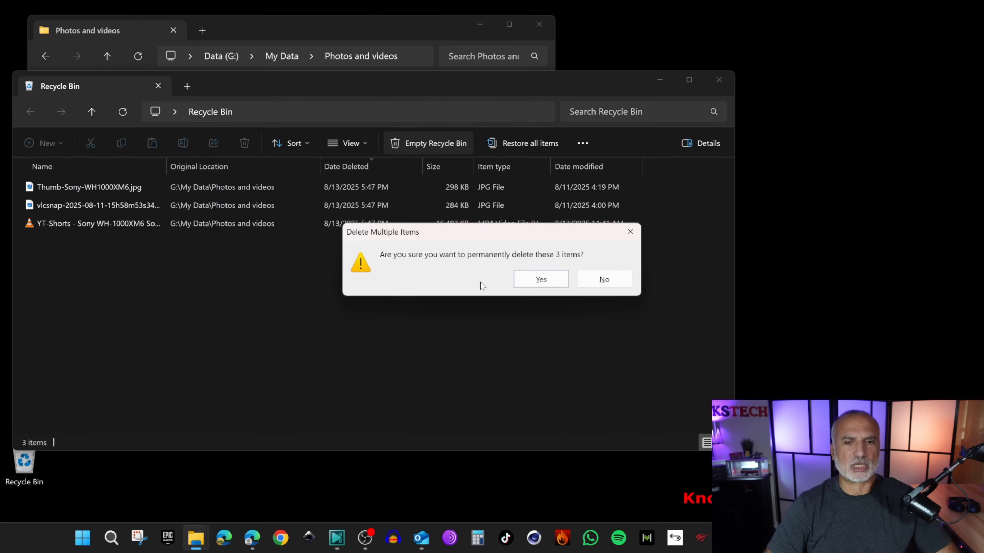
left_click(533, 285)
left_click(721, 86)
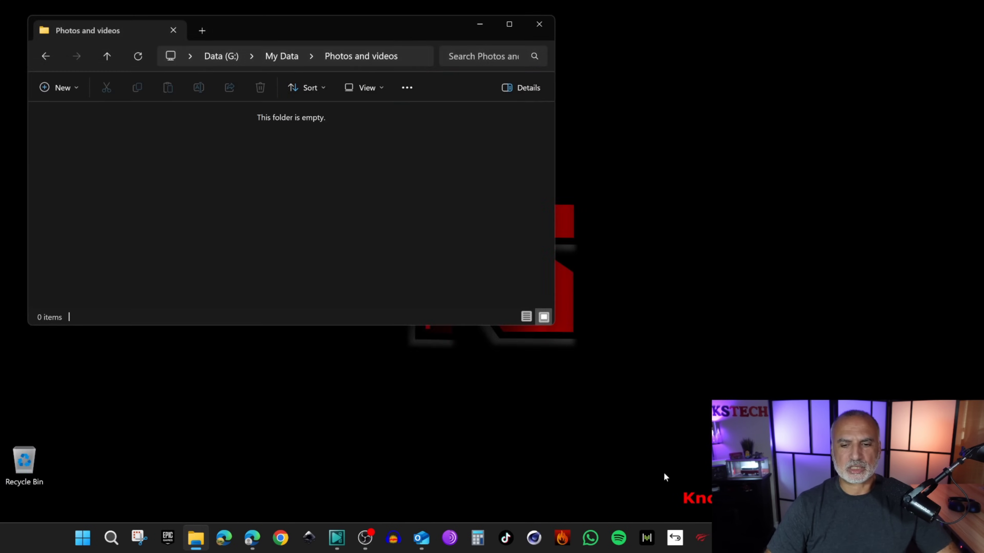
left_click(676, 544)
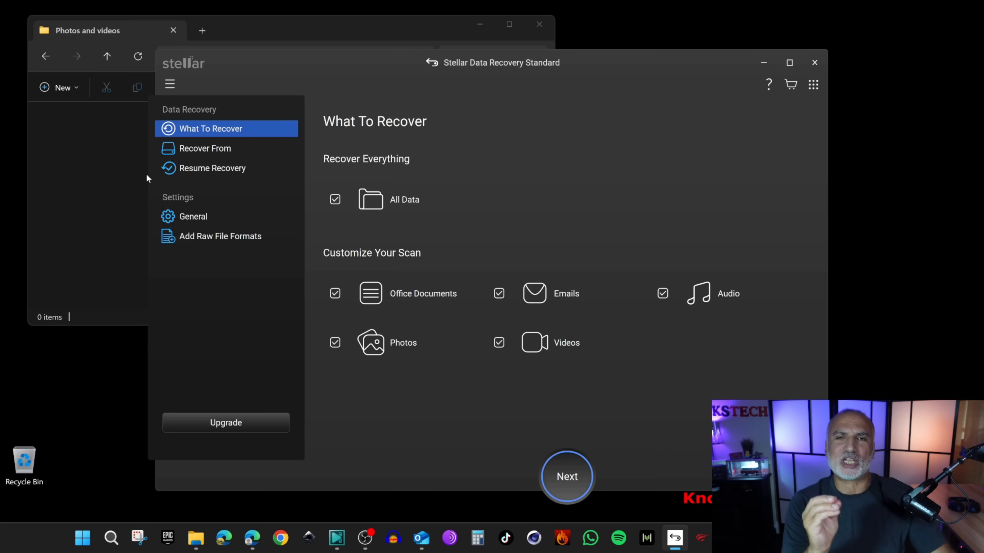
Scan the Data (G:) drive for recoverable files.
left_click_drag(575, 61, 435, 26)
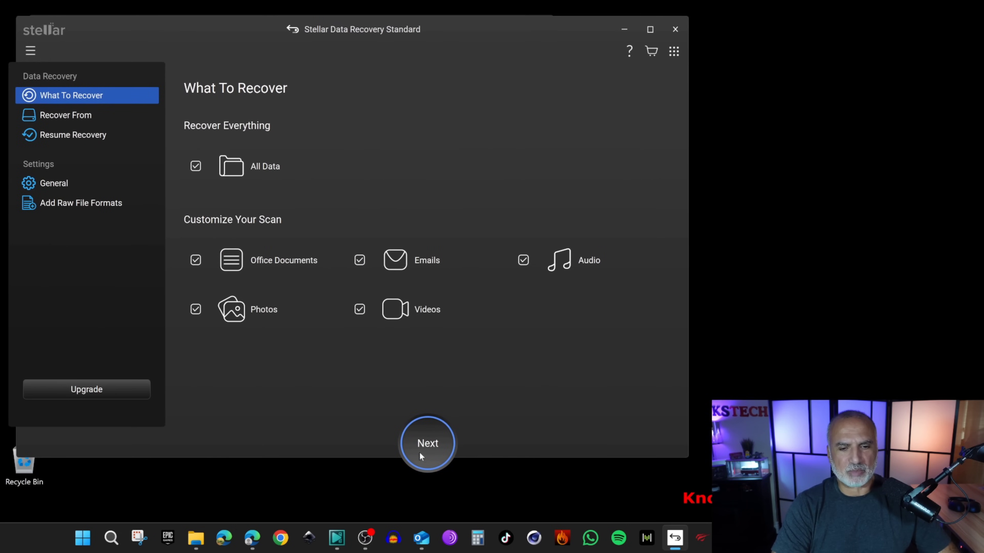
left_click(424, 446)
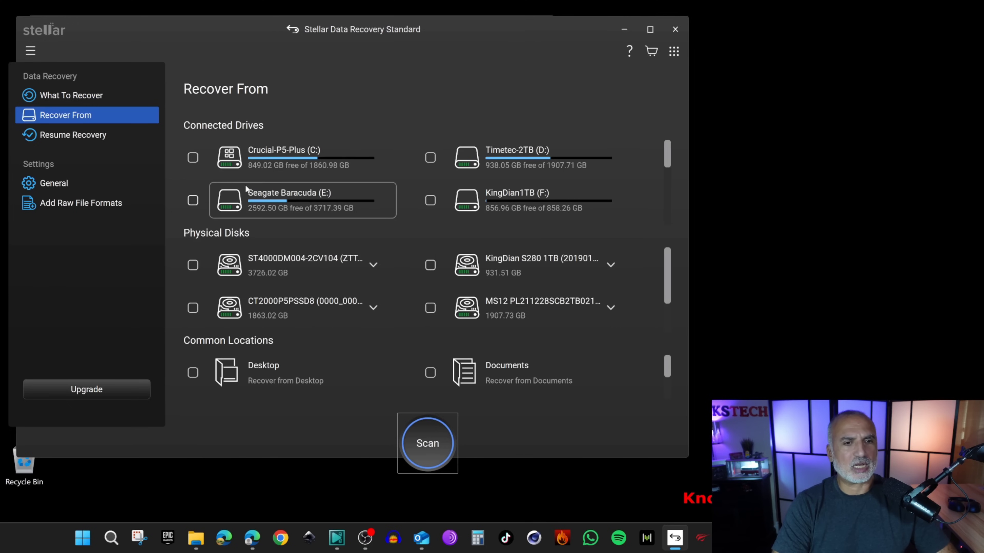
scroll(671, 163, "down", 2)
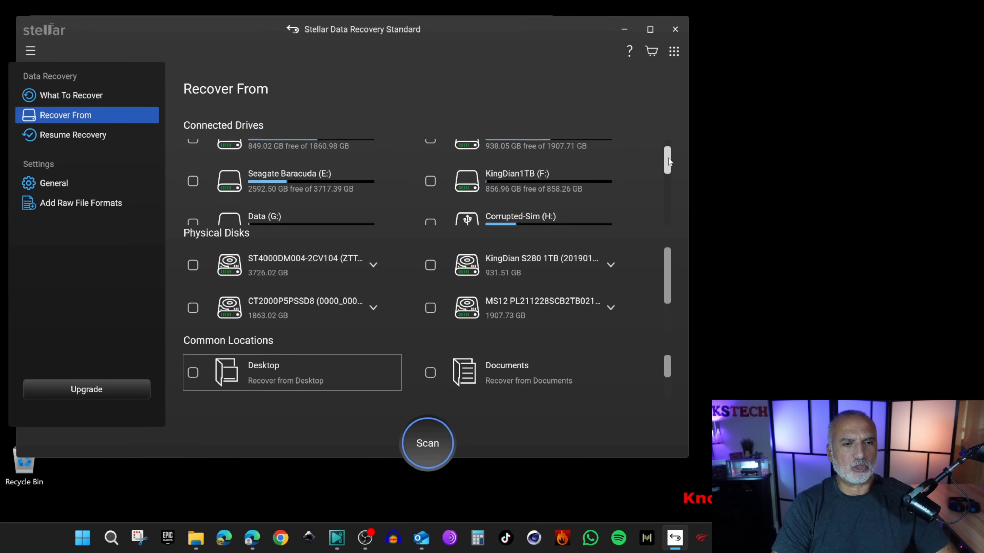
scroll(671, 163, "down", 1)
left_click(276, 183)
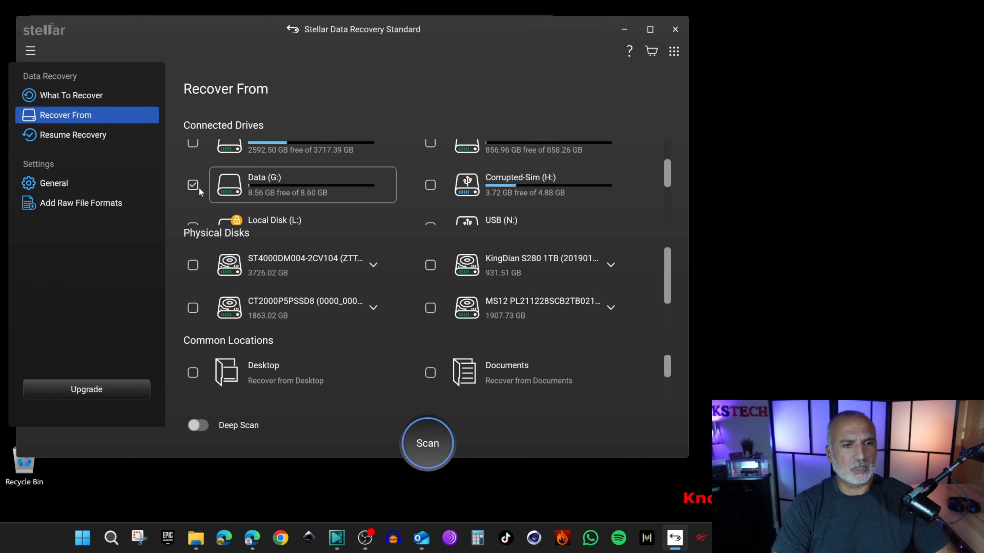
left_click(428, 445)
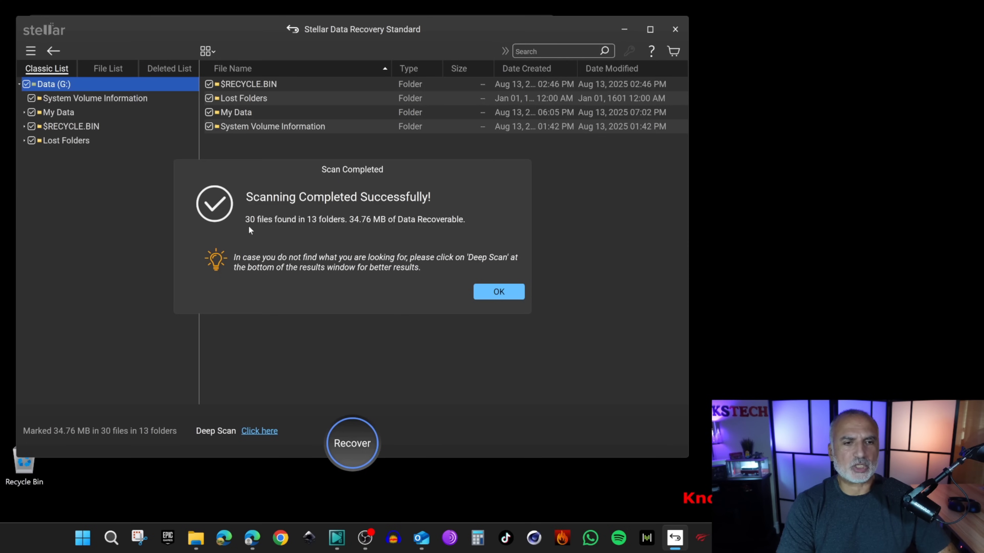
left_click(494, 292)
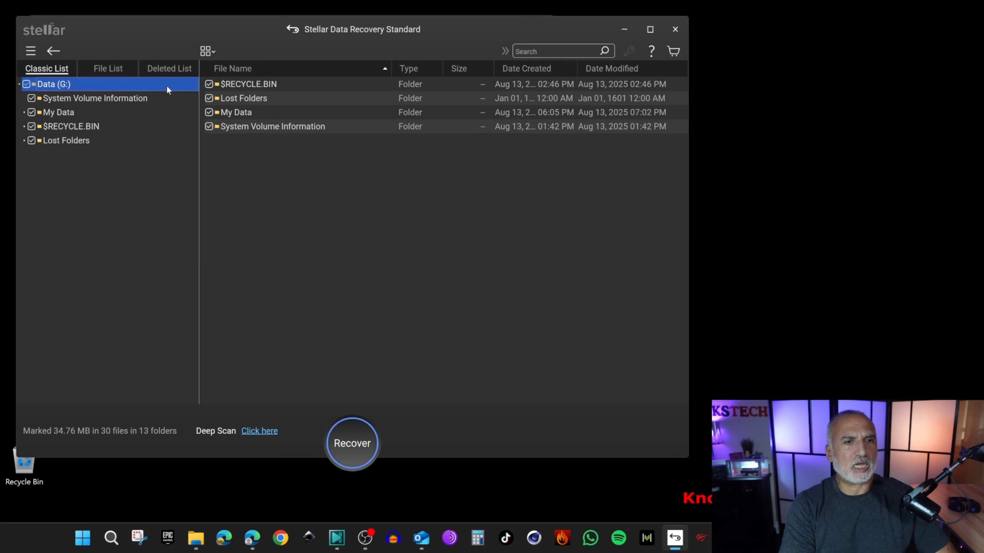
List the deleted files in the $RECYCLE.BIN S-1-5-21 folder under Deleted List.
left_click(164, 69)
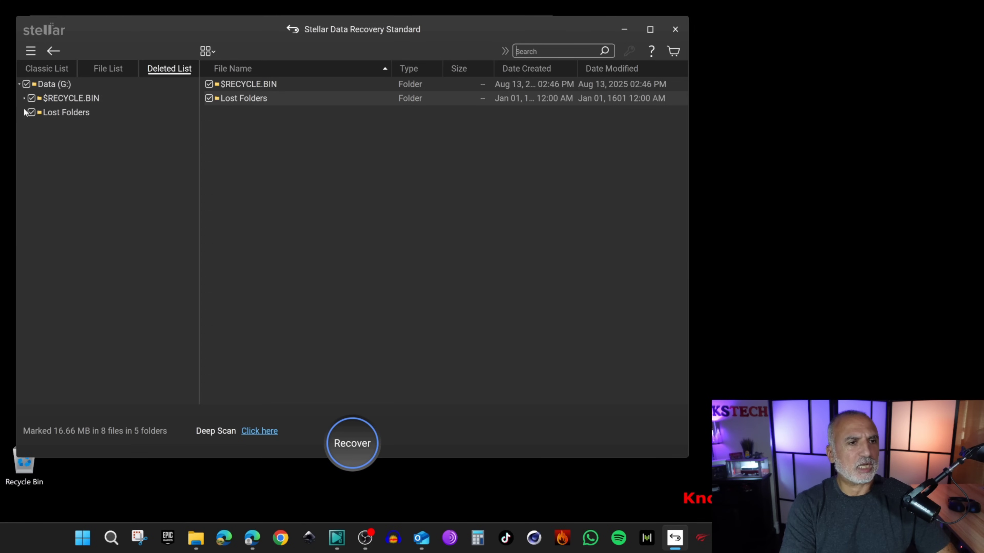
left_click(24, 99)
left_click(75, 113)
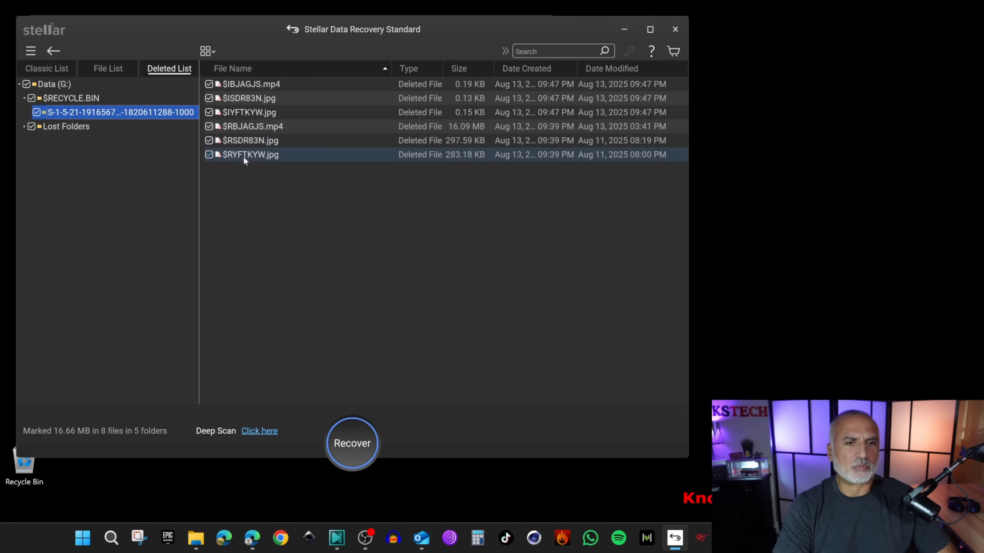
Preview the deleted photos $RSDR83N.jpg and $RYFTKYW.jpg, then select $RBJAGJS.mp4.
left_click(233, 103)
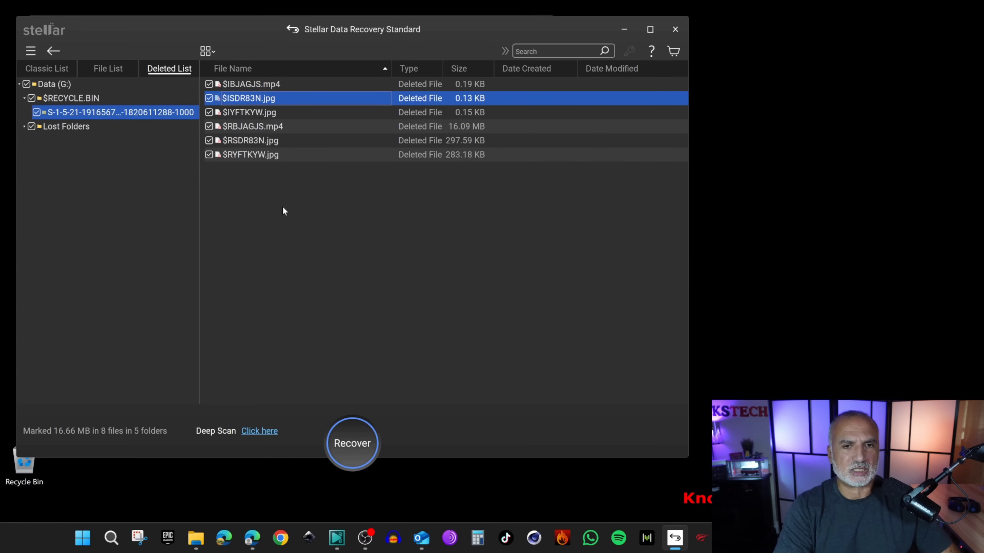
double_click(233, 142)
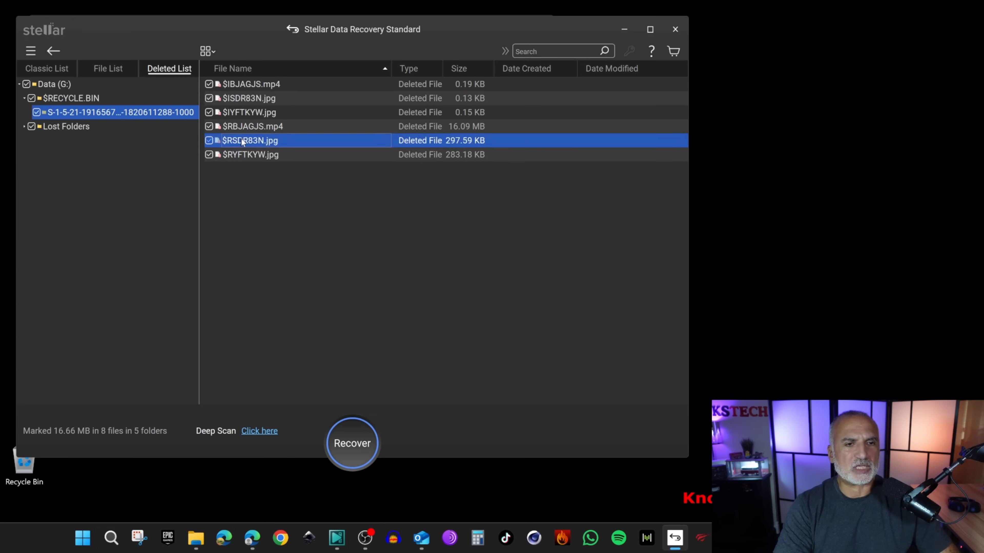
left_click(539, 118)
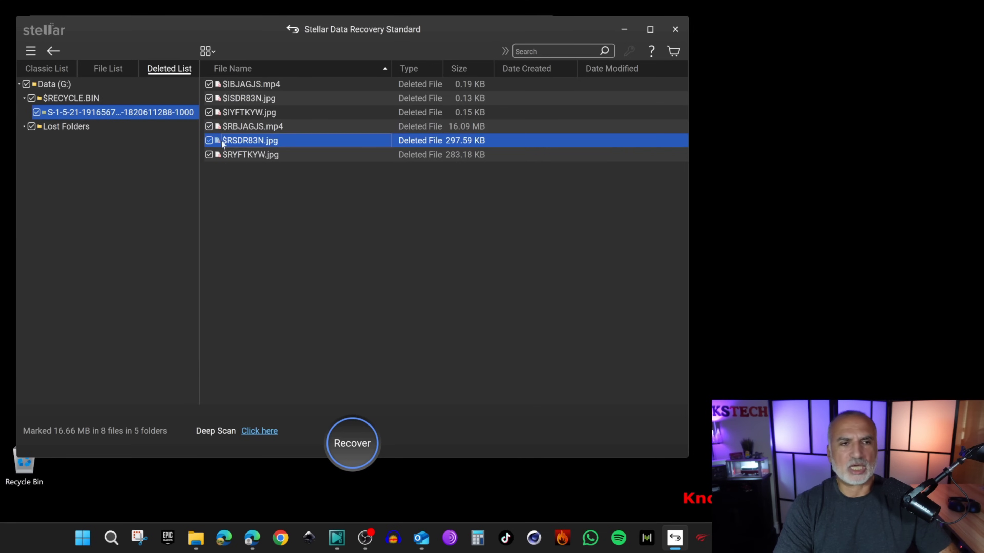
double_click(258, 153)
left_click(545, 119)
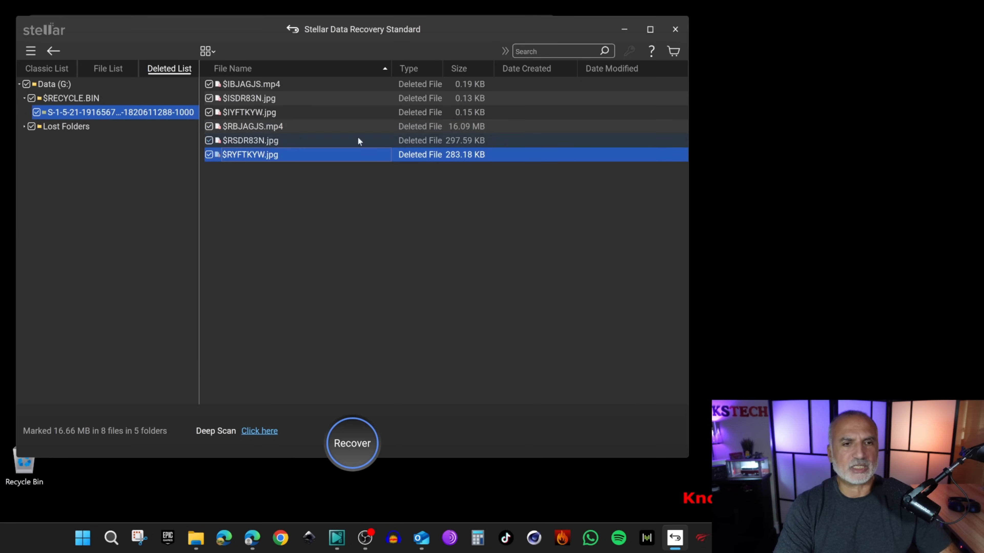
left_click(240, 127)
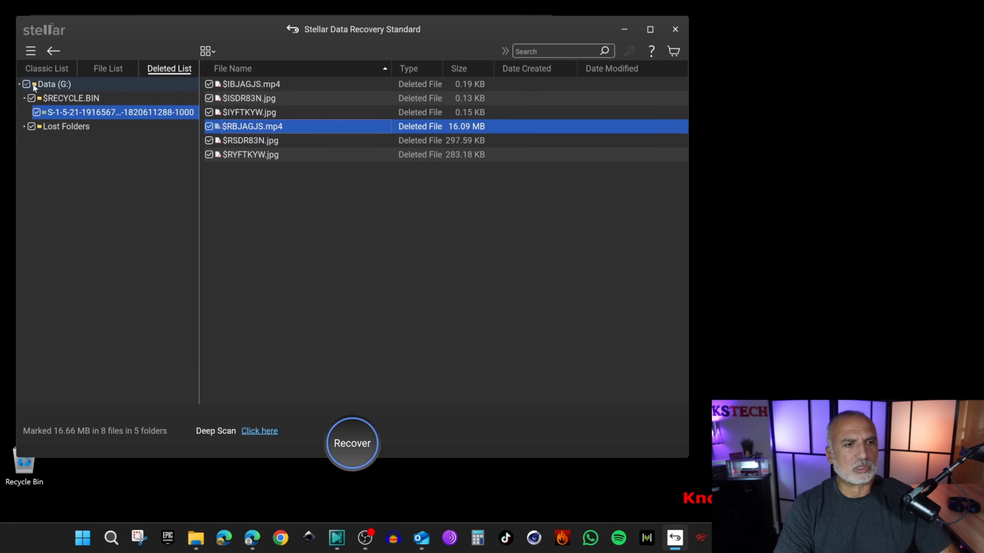
Unmark all of Data (G:), then mark only $RYFTKYW.jpg, $RSDR83N.jpg and $RBJAGJS.mp4 for recovery.
left_click(27, 84)
left_click(58, 112)
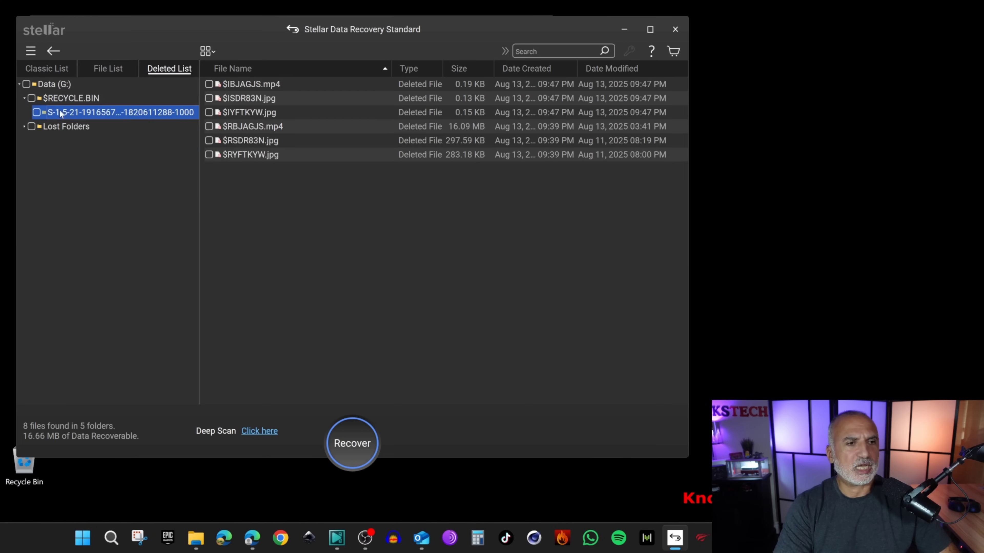
left_click(209, 154)
left_click(209, 141)
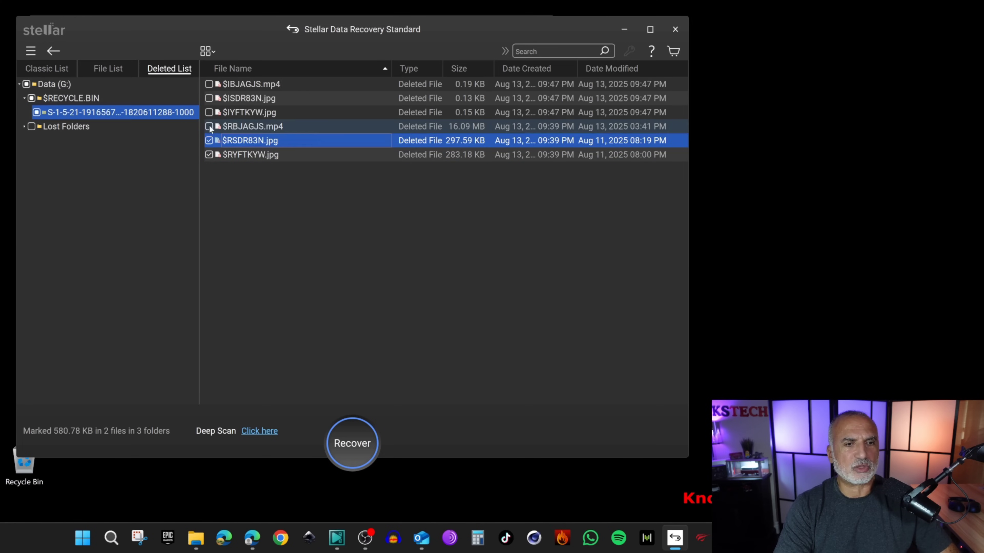
left_click(209, 127)
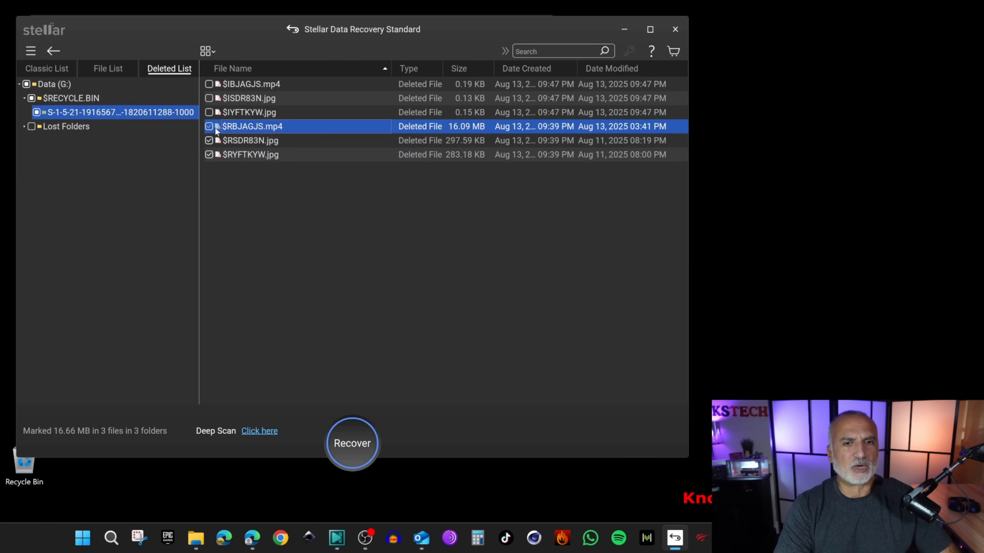
left_click(351, 443)
Keep R:/Recovered1 as the destination and save the three marked files there.
left_click(469, 229)
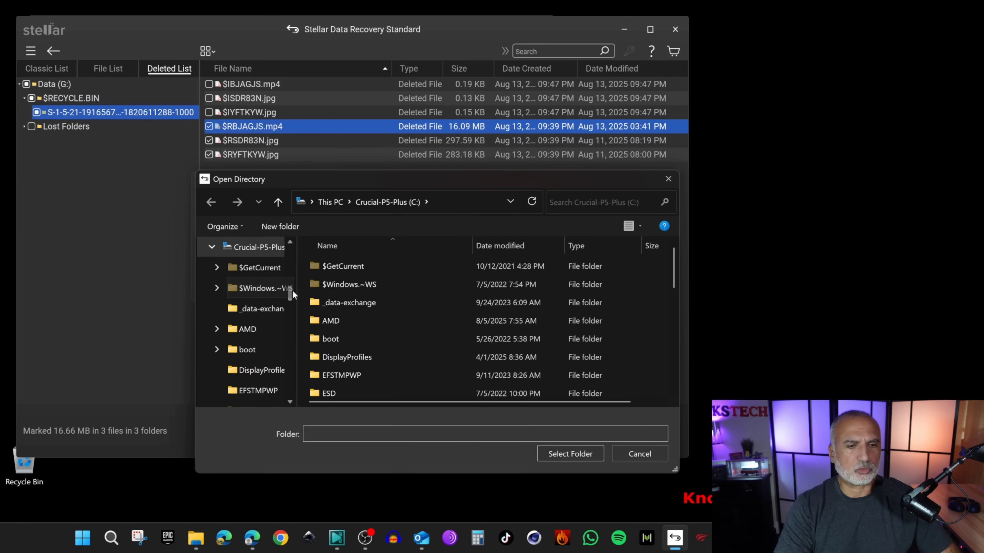
mouse_move(290, 292)
left_mouse_down()
mouse_move(290, 261)
mouse_move(289, 299)
left_mouse_up()
key("Escape")
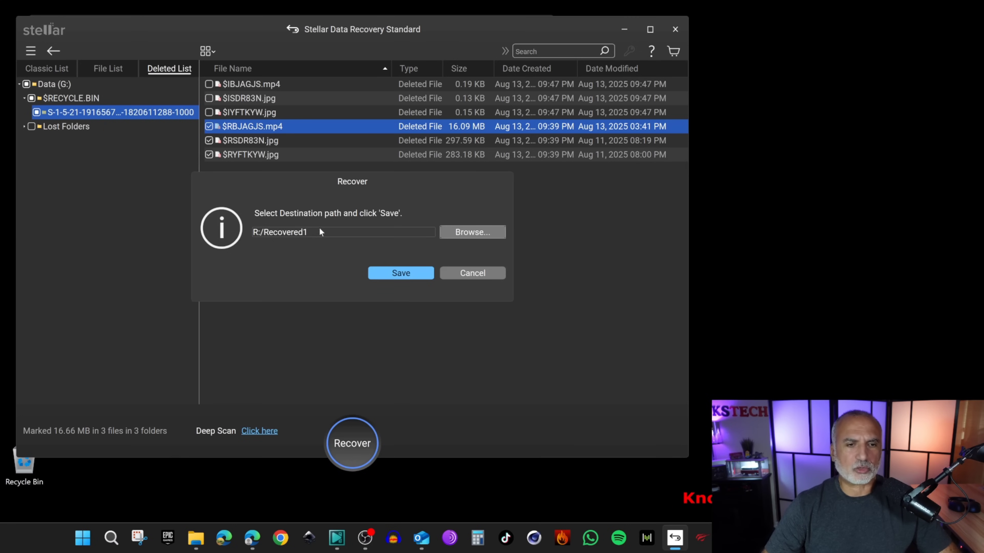
left_click(406, 273)
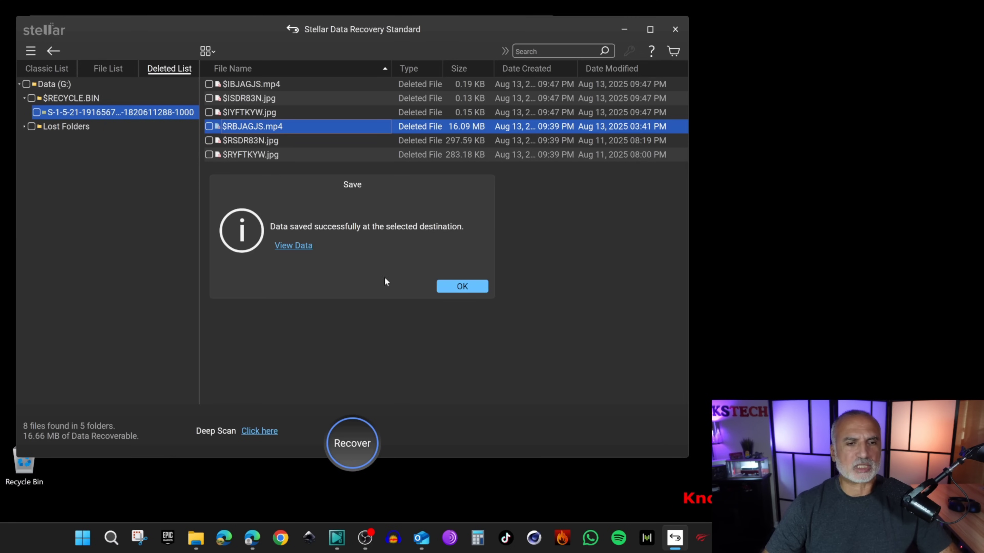
left_click(296, 247)
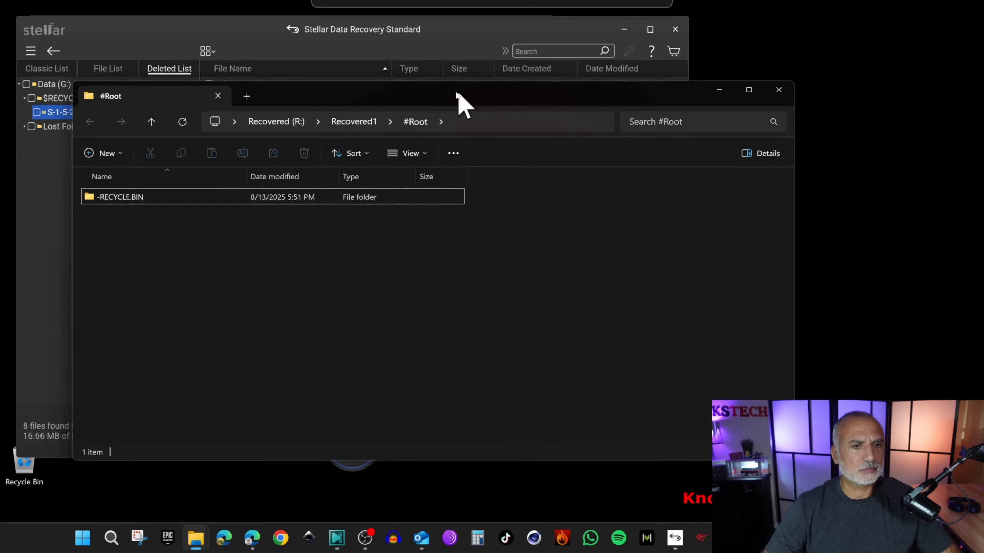
Open the recovered -RECYCLE.BIN S-1-5-21 folder and play -RBJAGJS.mp4.
double_click(136, 198)
double_click(128, 200)
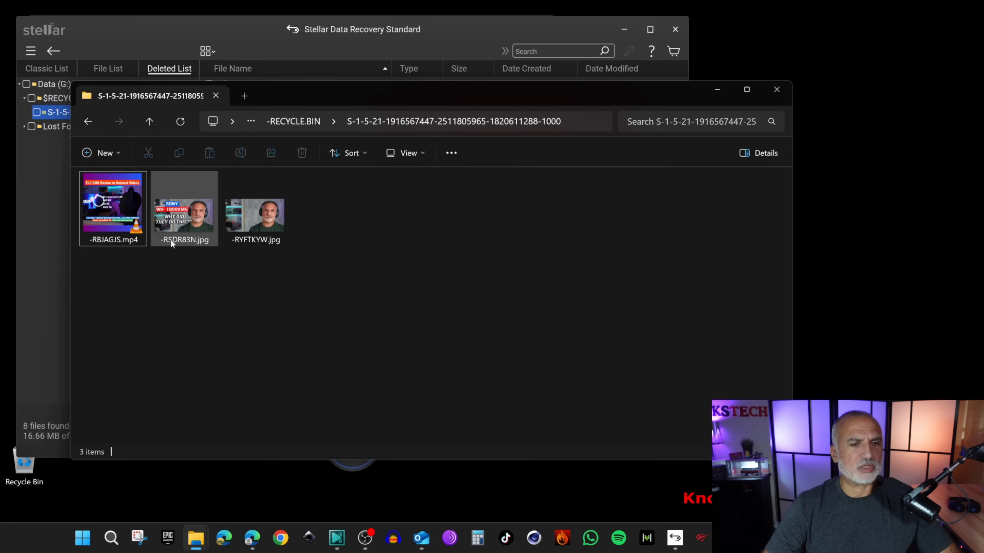
left_click(99, 215)
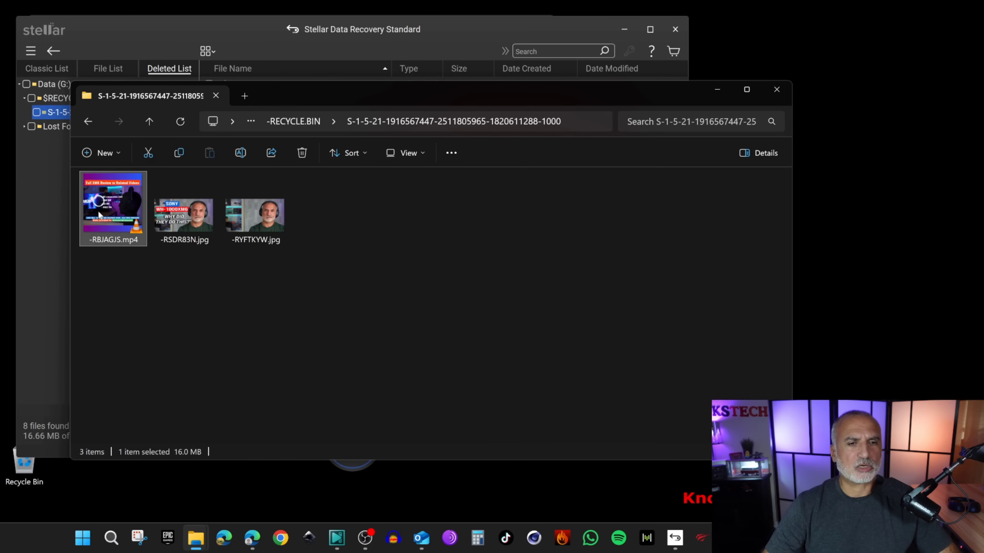
double_click(99, 215)
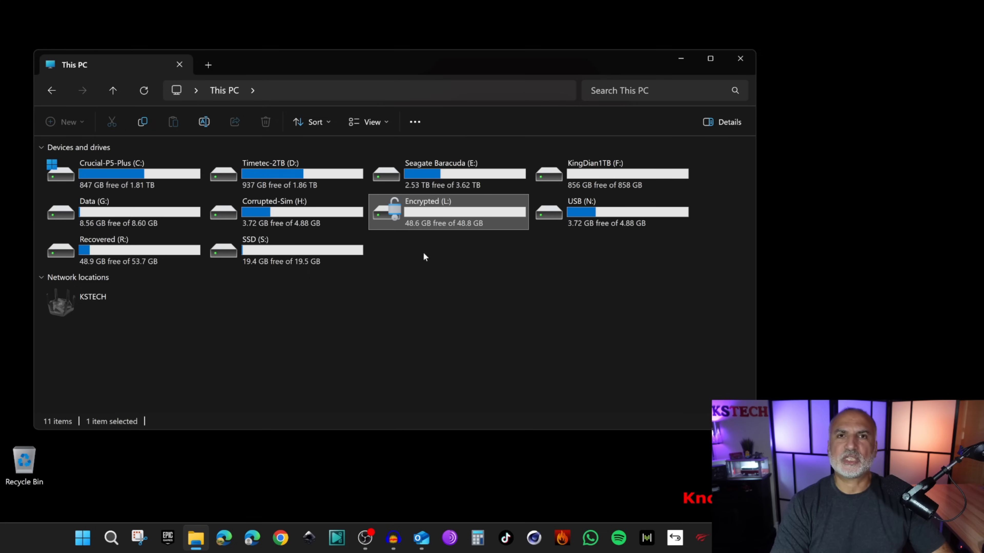
Delete the three documents in Encrypted (L:)\My Secret Data\Docs.
double_click(411, 213)
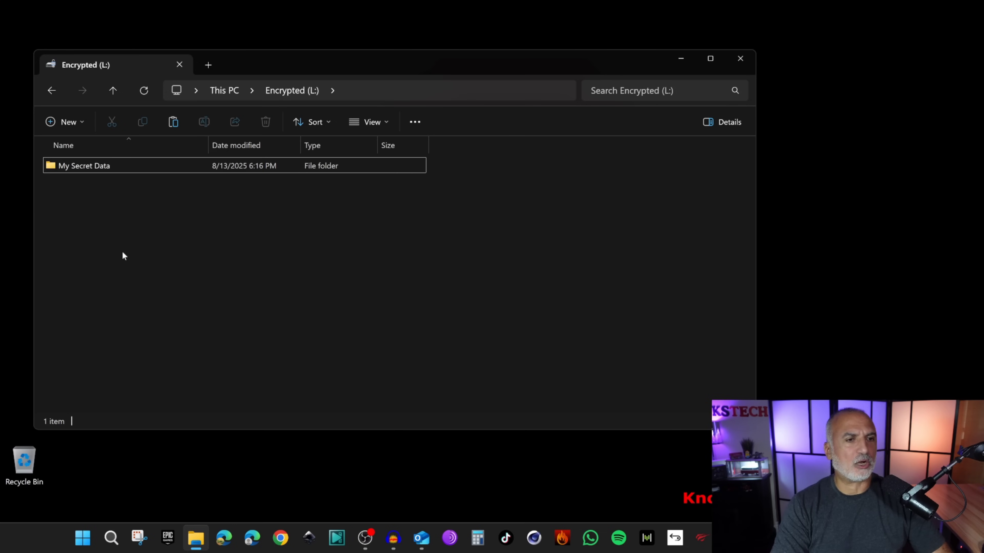
double_click(86, 164)
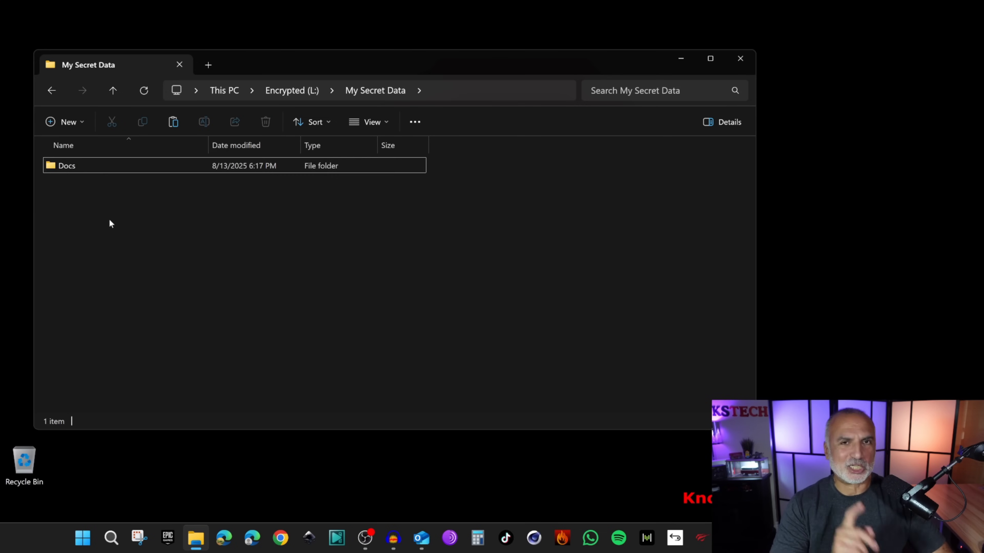
double_click(68, 166)
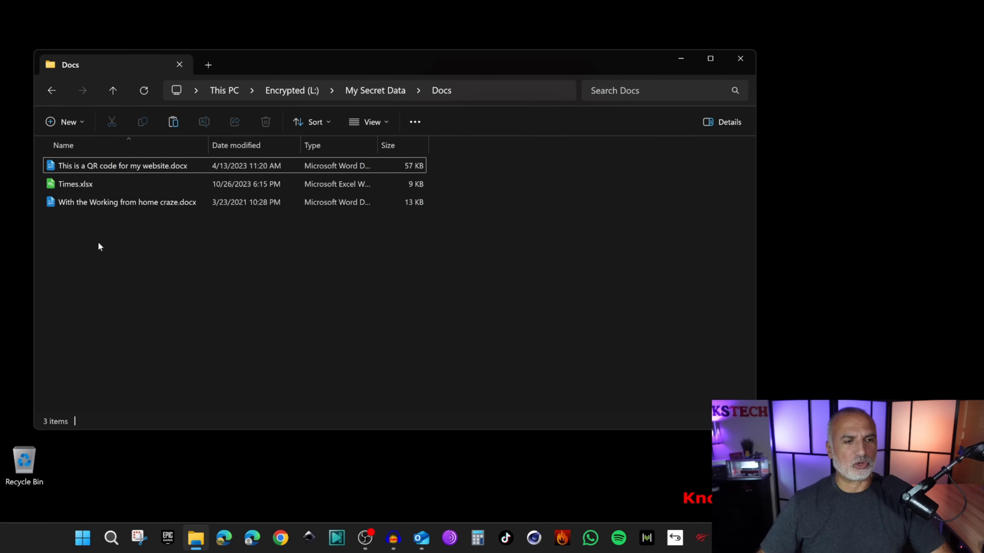
left_click_drag(96, 239, 93, 163)
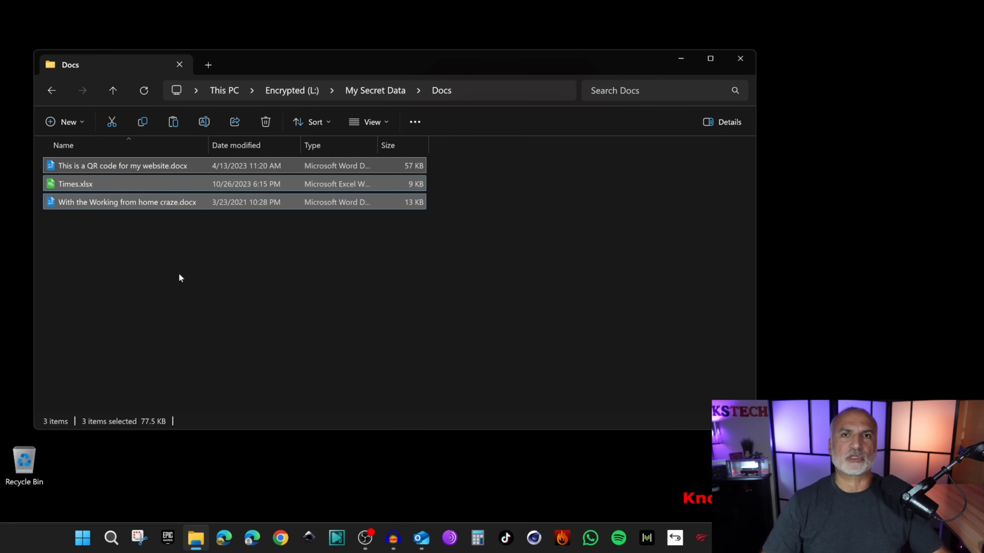
key("Delete")
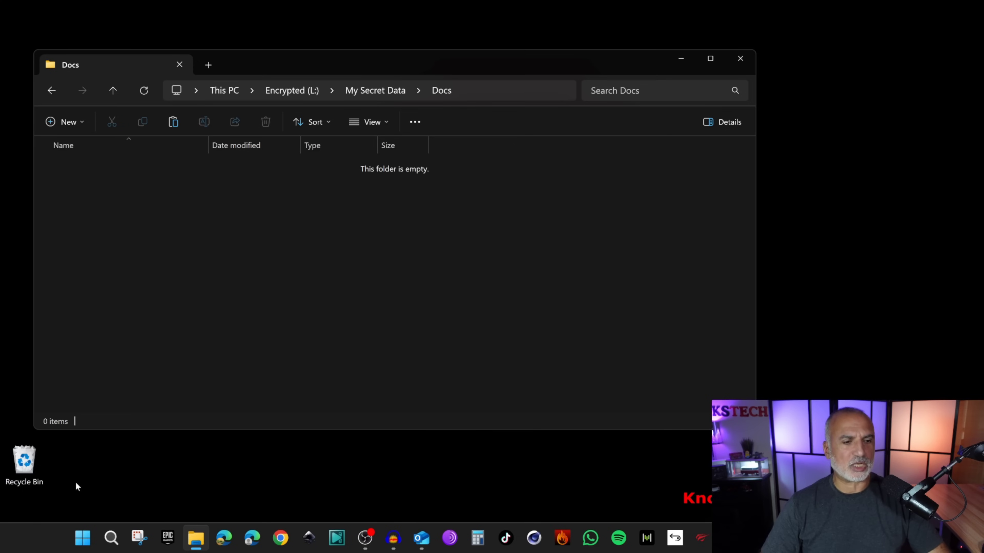
Empty the Recycle Bin permanently and relaunch Stellar Data Recovery.
right_click(26, 465)
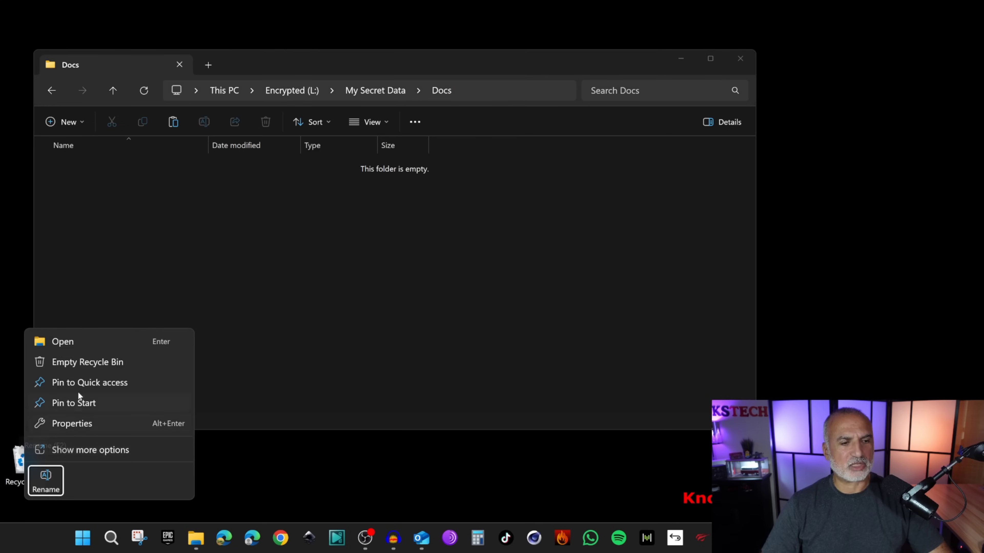
left_click(85, 362)
left_click(540, 280)
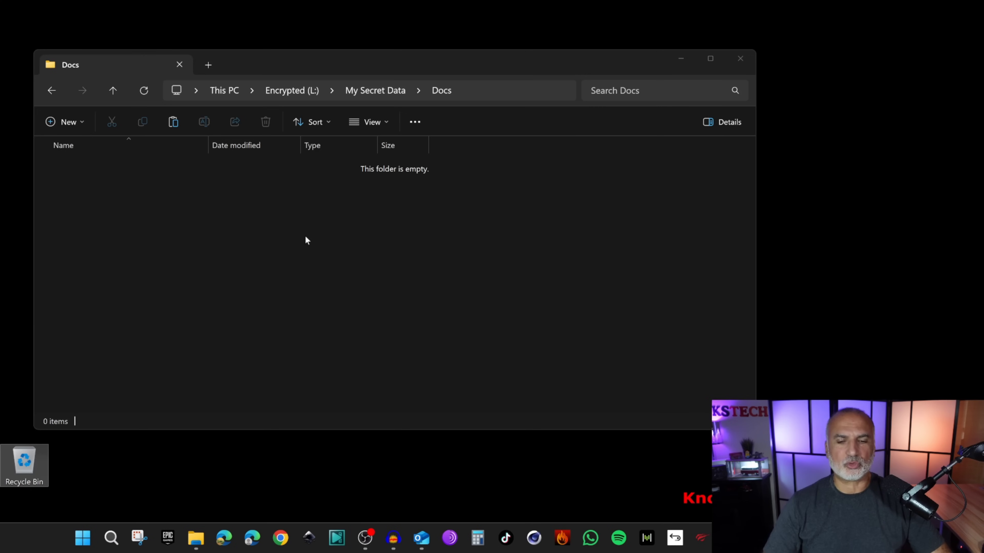
left_click(675, 537)
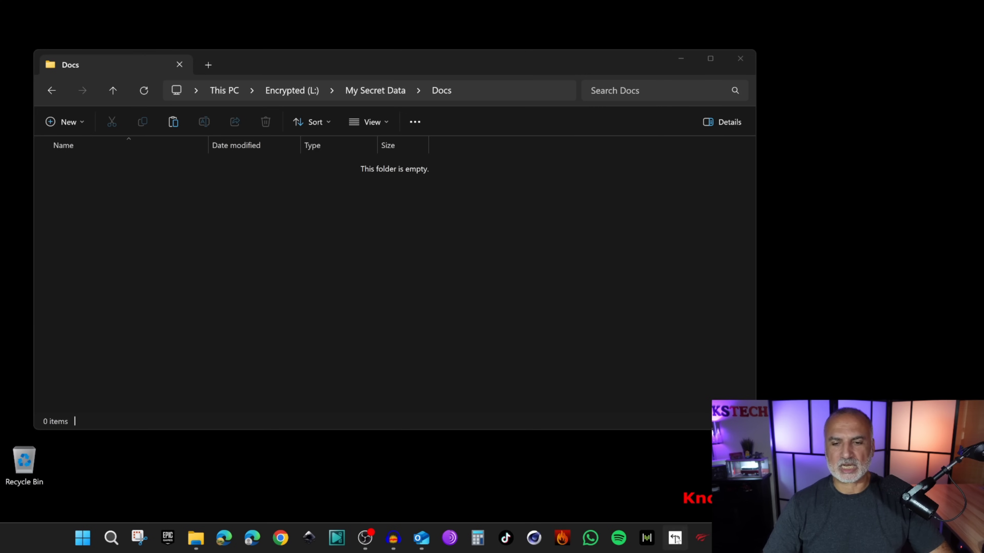
left_click(399, 382)
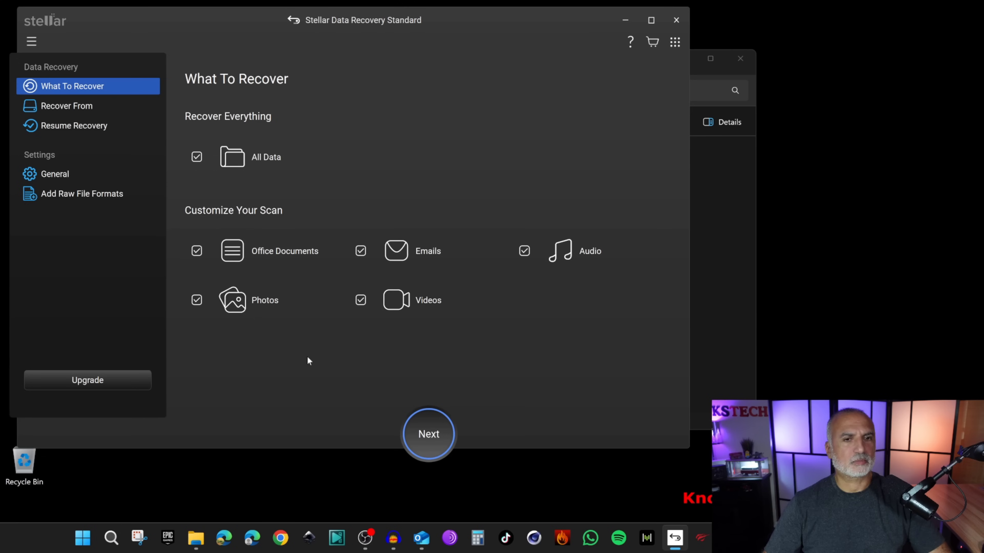
Scan Encrypted (L:) for all data types, unlocking it with its BitLocker password.
left_click(428, 433)
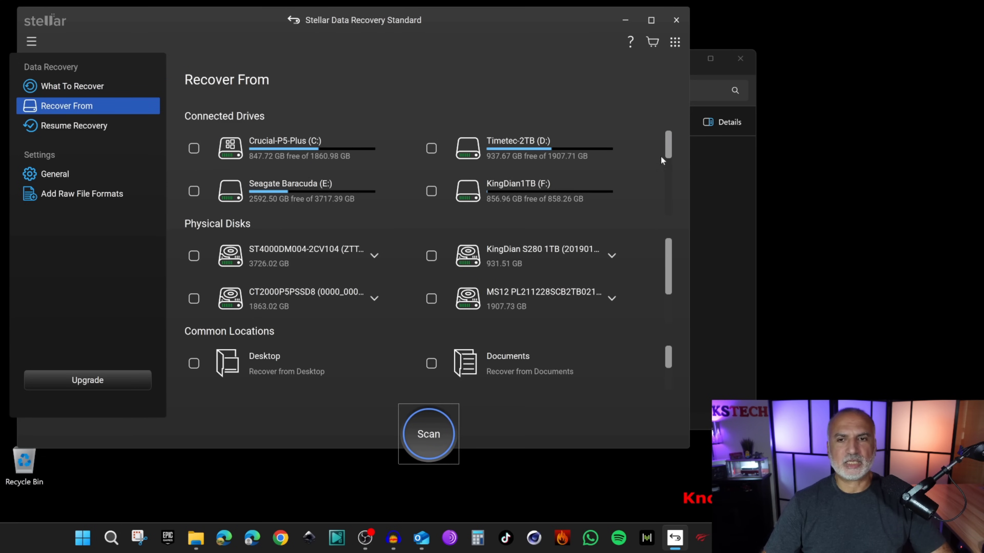
left_click_drag(667, 148, 669, 182)
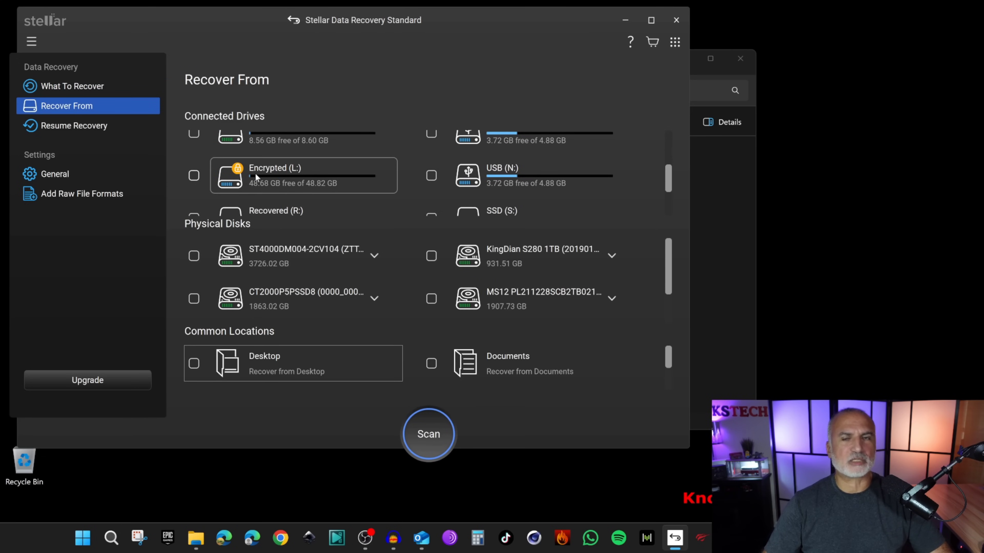
left_click(193, 175)
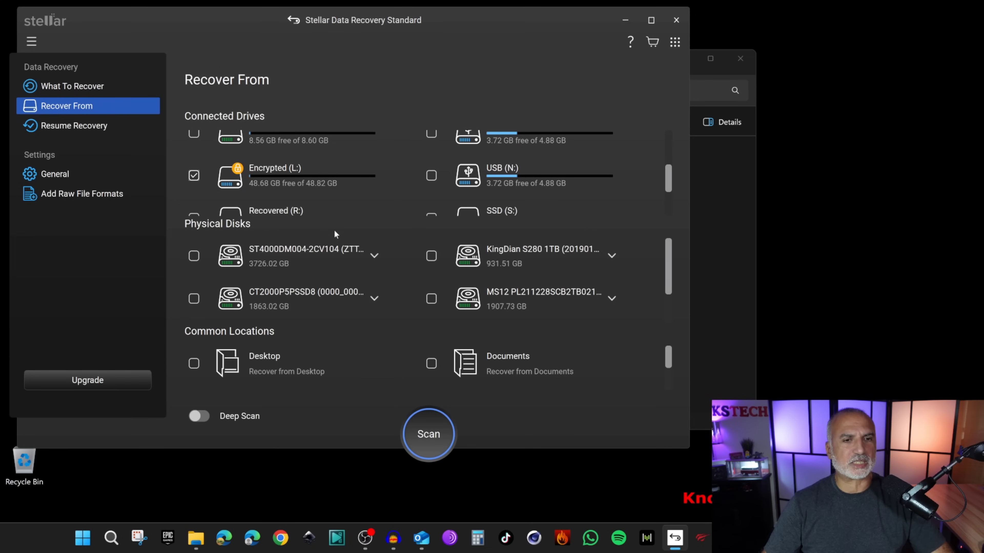
left_click(429, 434)
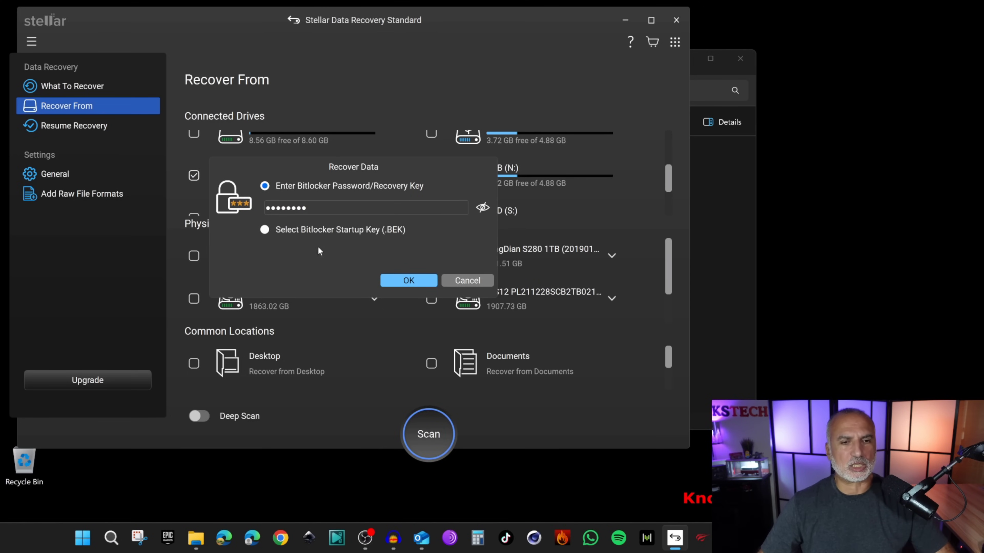
left_click(403, 281)
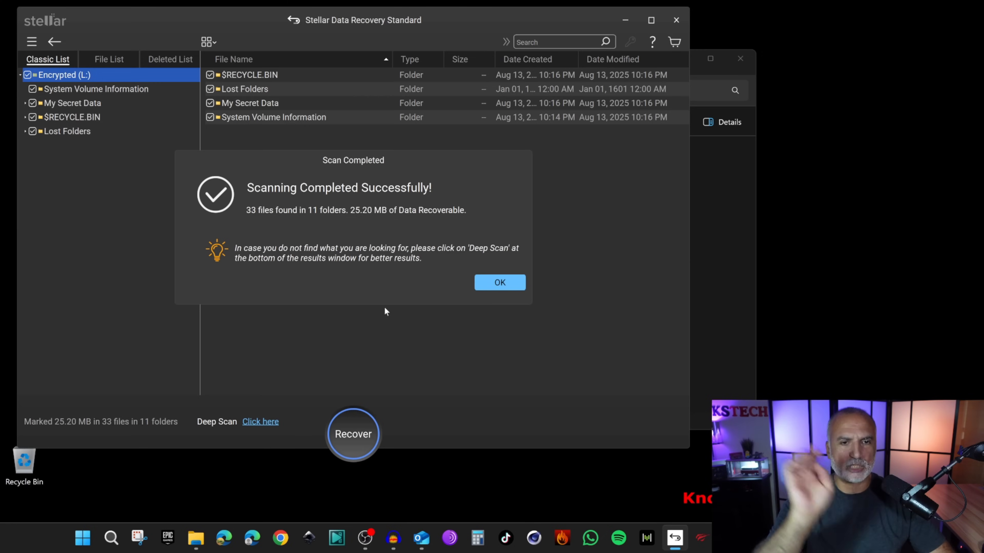
Show the deleted files in L:'s $RECYCLE.BIN S-1-5-21 folder and unmark everything.
left_click(501, 281)
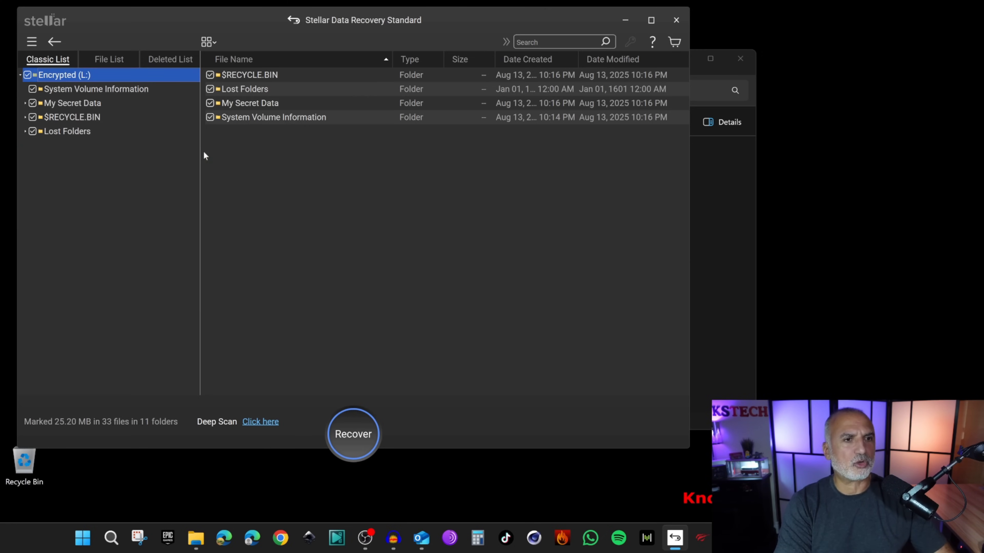
left_click(169, 61)
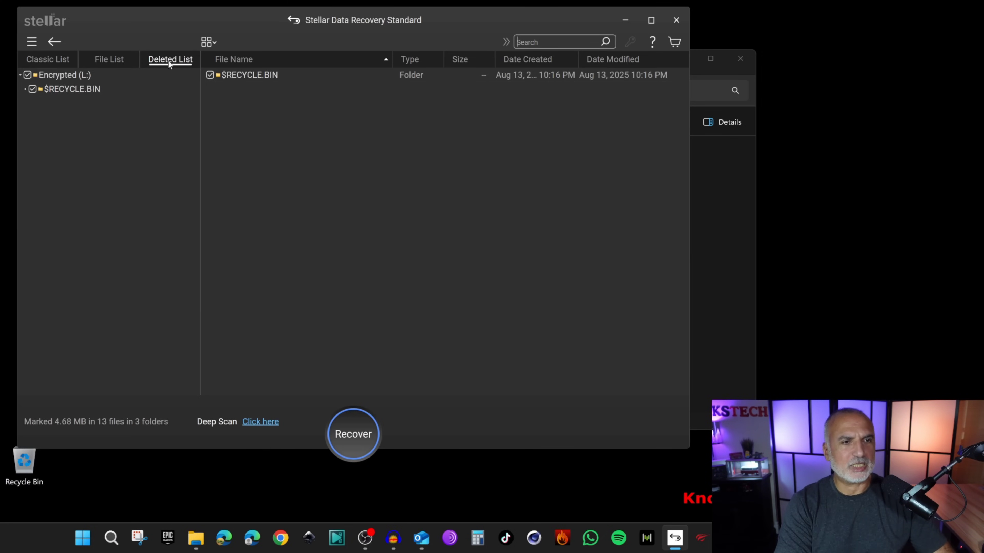
left_click(26, 89)
left_click(52, 103)
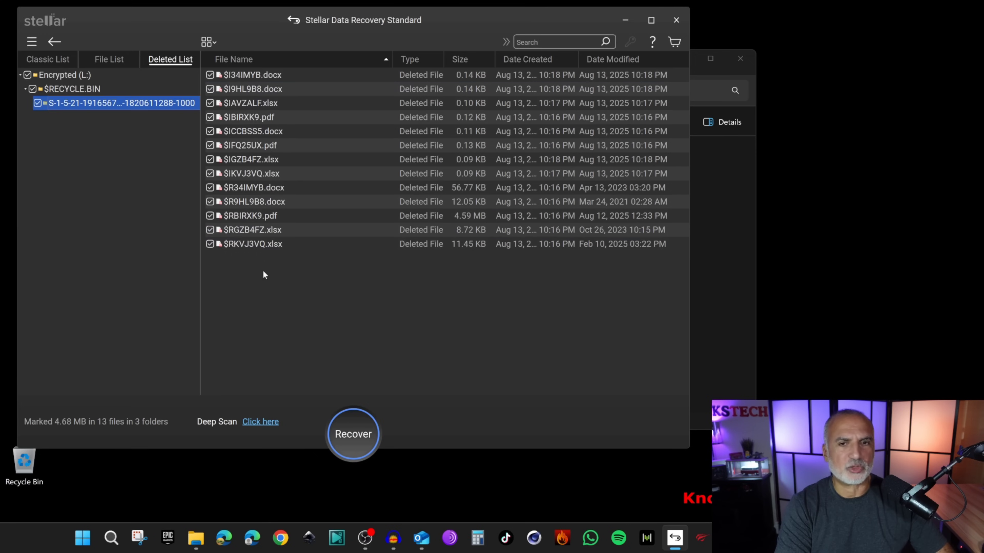
left_click(27, 75)
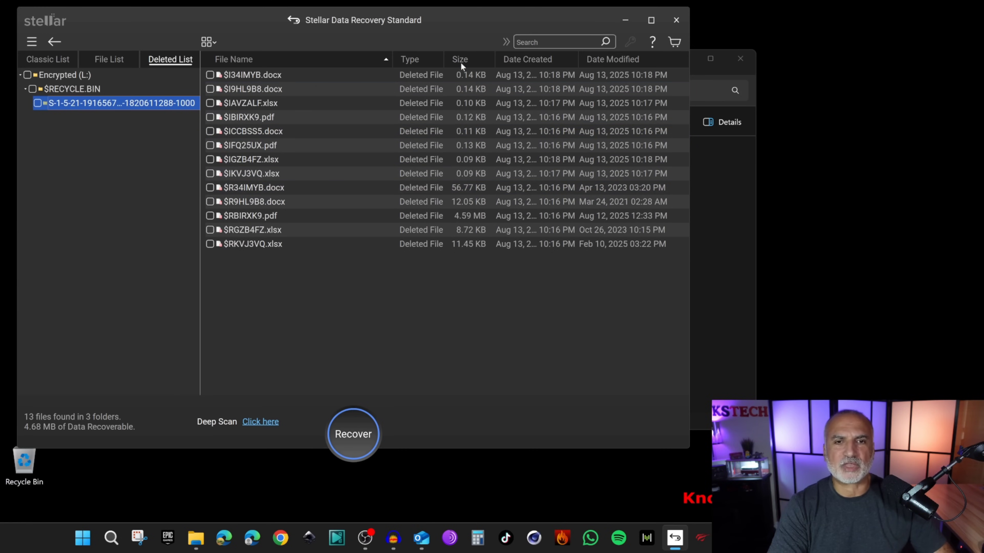
Mark $R34IMYB.docx, $R9HL9B8.docx, $RBIRXK9.pdf, $RGZB4FZ.xlsx and $RKVJ3VQ.xlsx, then start recovering to a chosen folder.
left_click(210, 187)
left_click(209, 201)
left_click(210, 215)
left_click(209, 230)
left_click(210, 243)
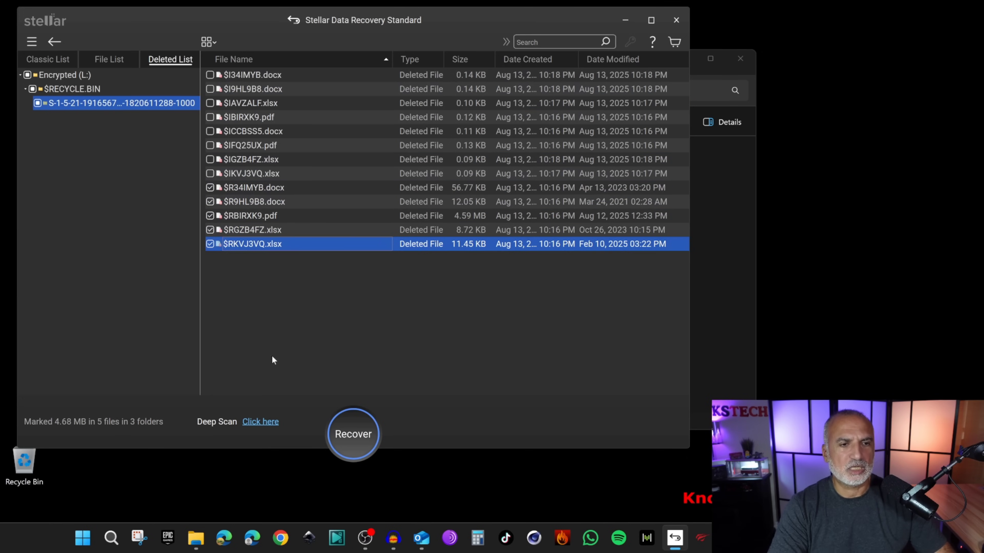
left_click(344, 438)
left_click(465, 224)
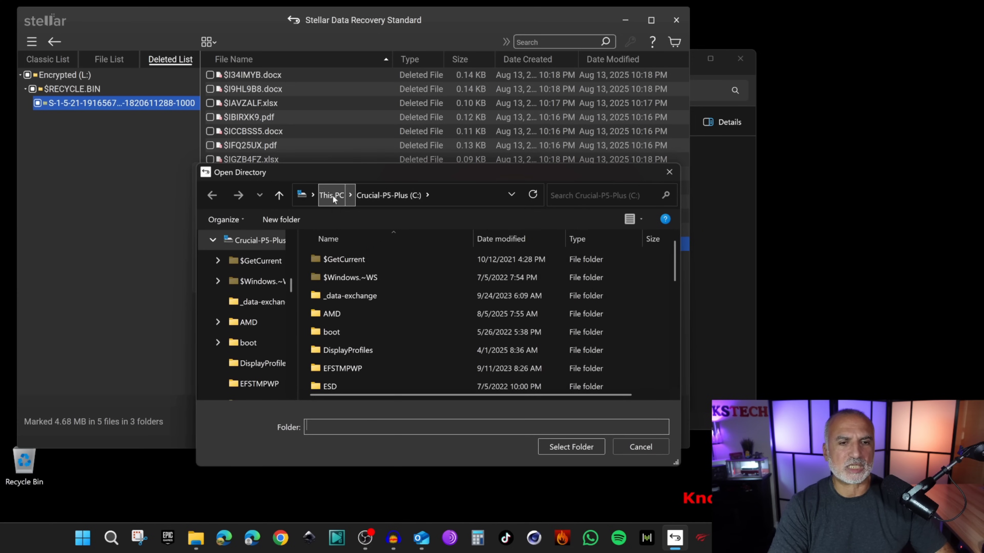
Create a new folder named Recover-encrypted on the Recovered (R:) drive.
left_click(333, 195)
left_click(372, 382)
double_click(365, 383)
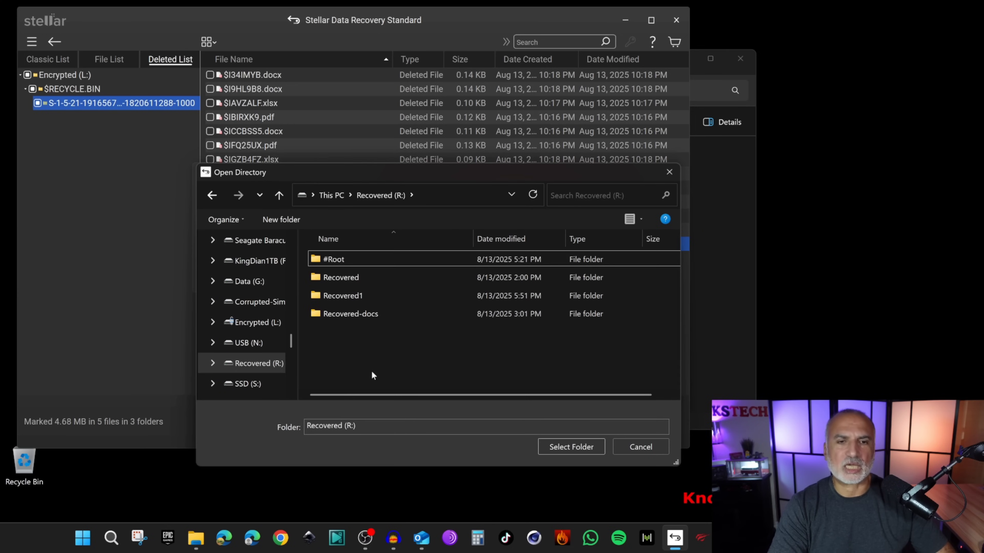
right_click(350, 333)
left_click(406, 455)
left_click(496, 454)
type("Recover-encrypted")
key("Return")
Save the five marked files into Recover-encrypted and view the saved data.
double_click(348, 331)
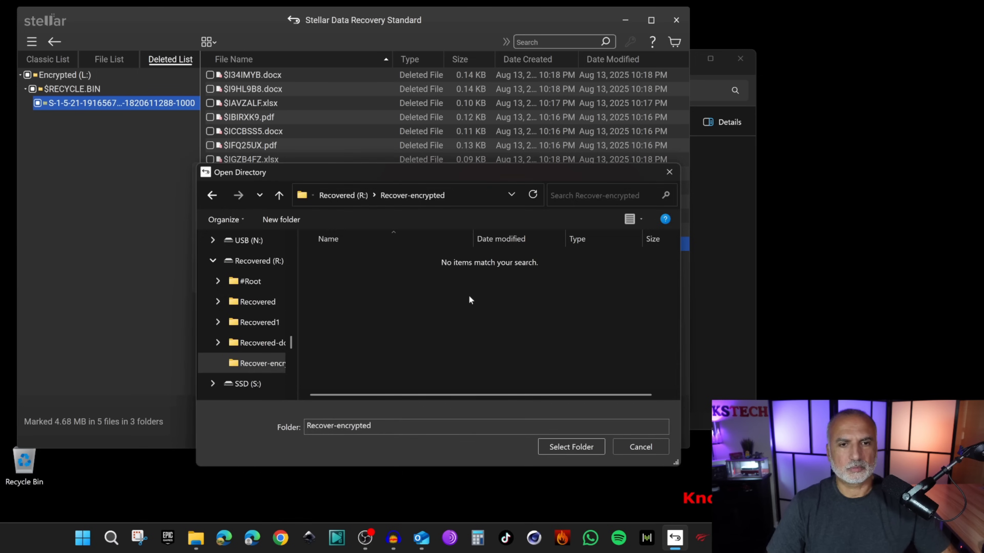
left_click(572, 447)
left_click(398, 262)
left_click(294, 237)
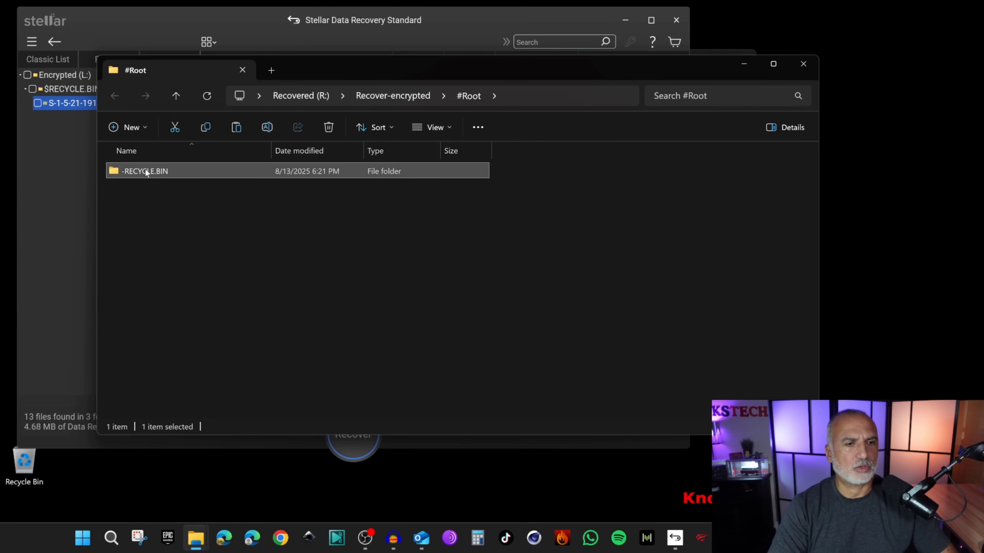
In the $RECYCLE.BIN subfolder, open the recovered -R34IMYB.docx to check it, then close Writer.
double_click(145, 171)
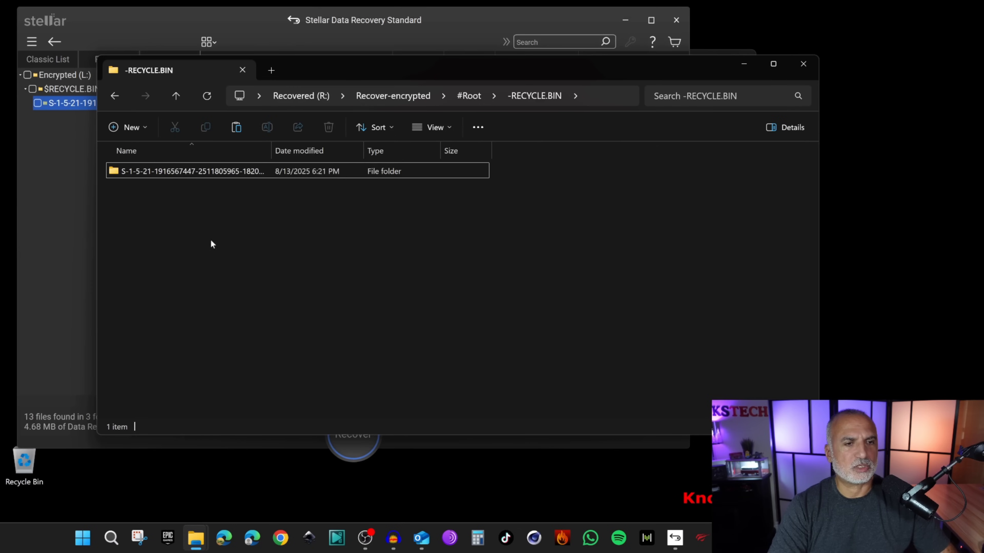
double_click(146, 171)
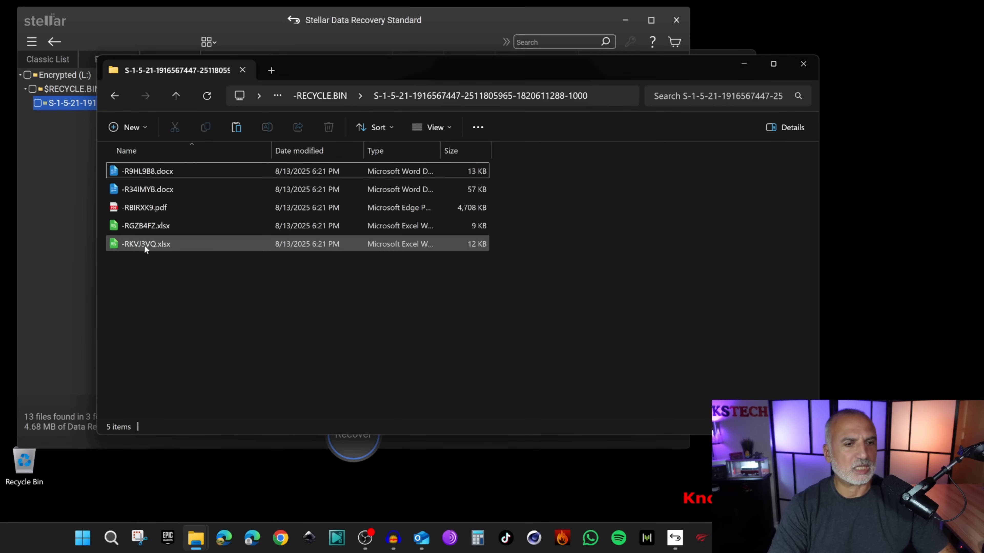
left_click(144, 189)
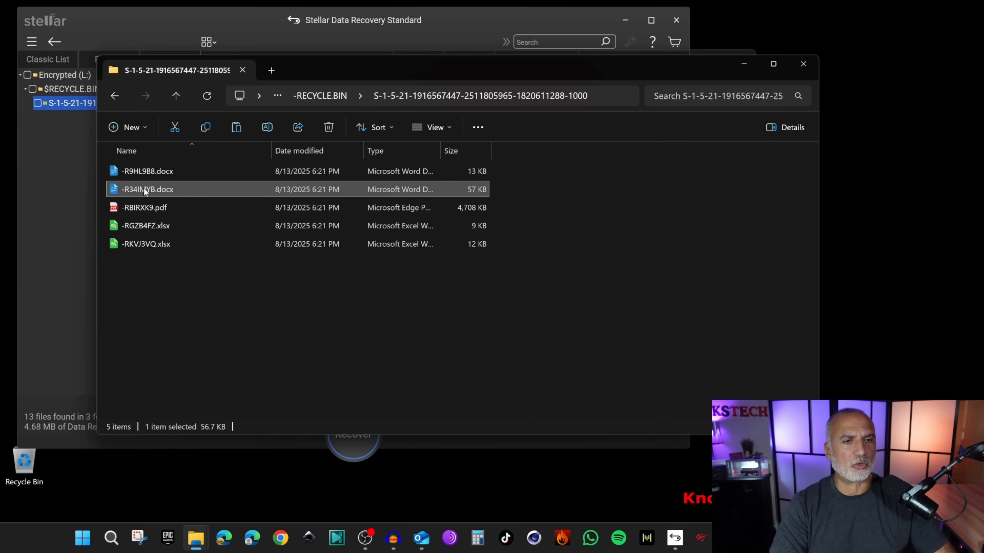
double_click(144, 189)
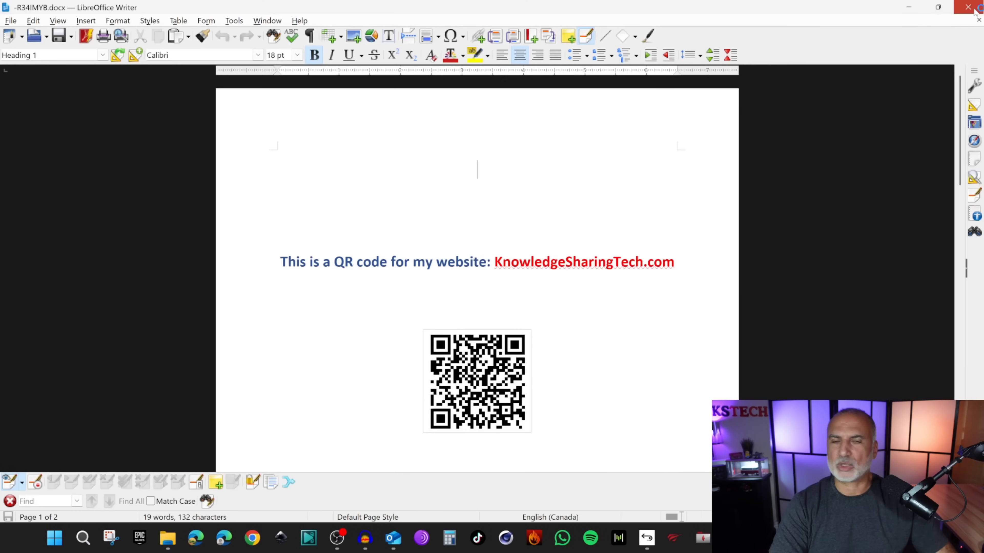
left_click(974, 10)
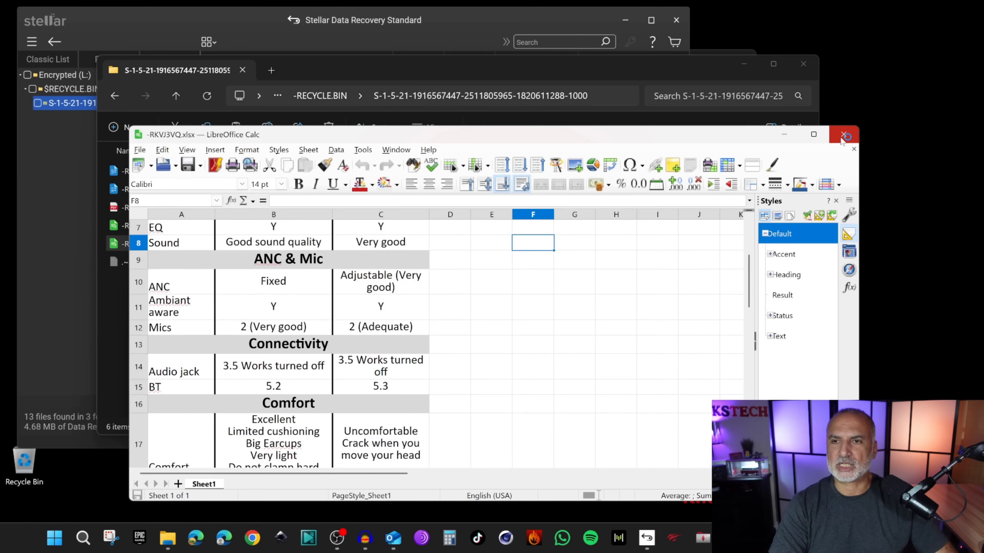
Close -RKVJ3VQ.xlsx and show only the Deleted List for the Data (G:) scan.
left_click(843, 136)
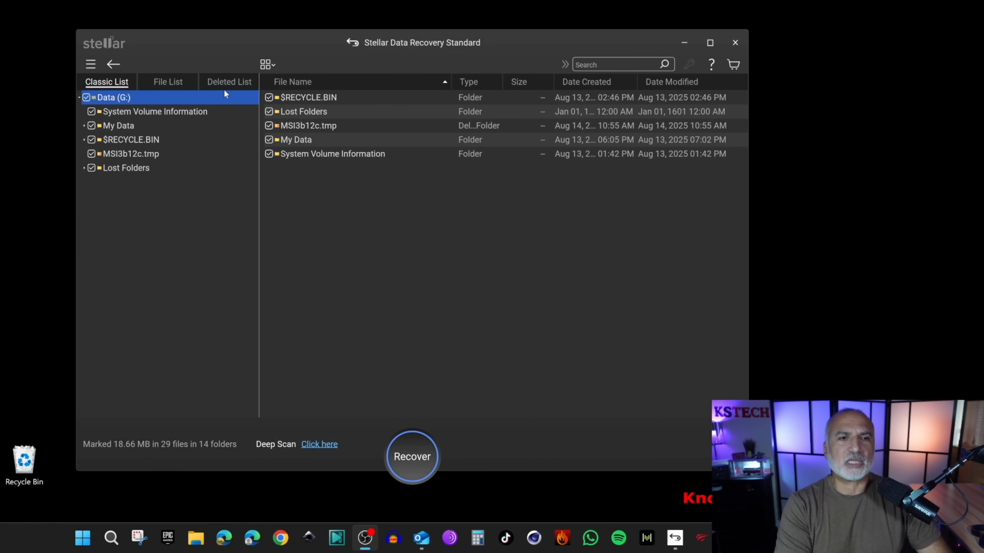
left_click(223, 82)
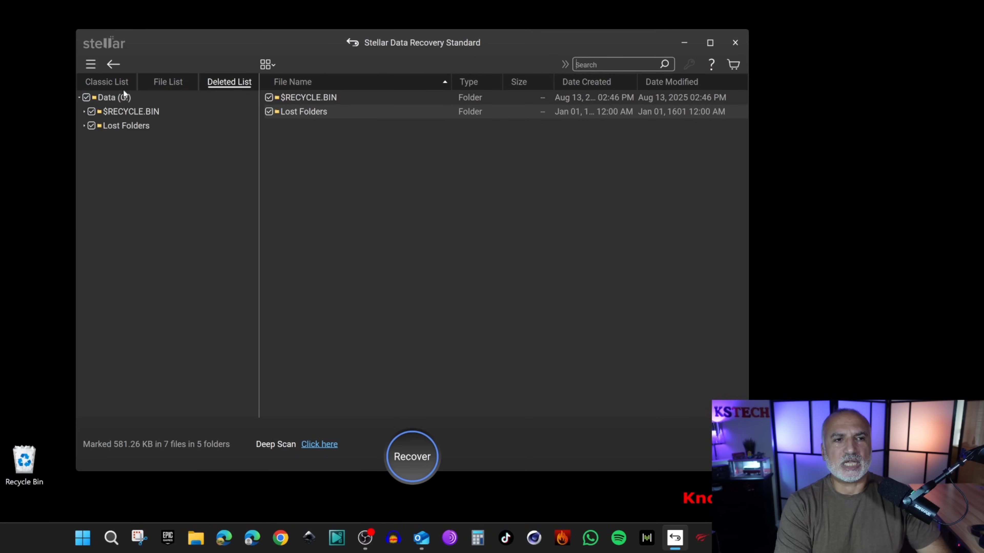